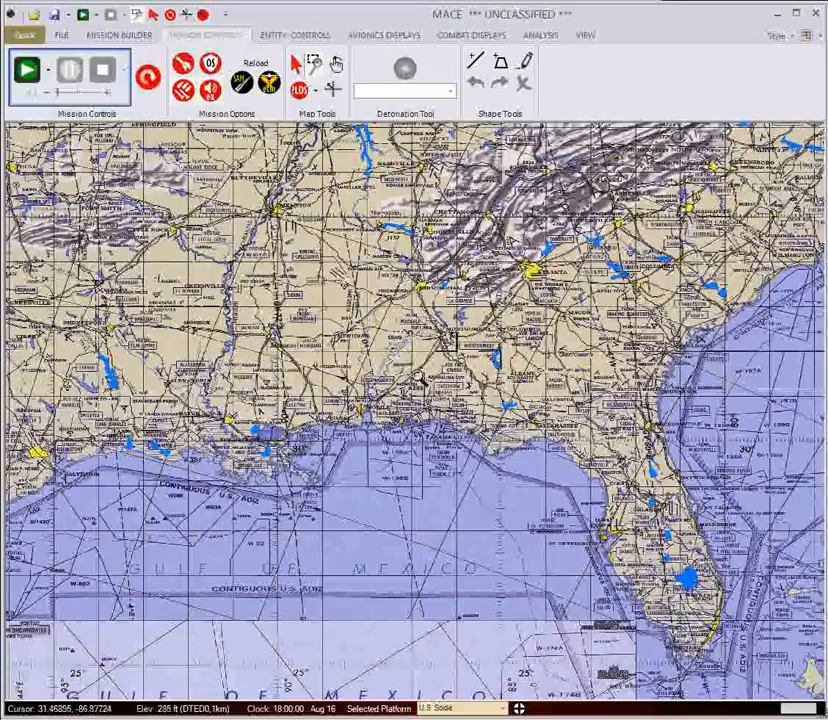
Step: Create a new line shapefile named airport_road in the MACE maps Vector folder for the roads southwest of the airfield
drag(361, 366, 523, 471)
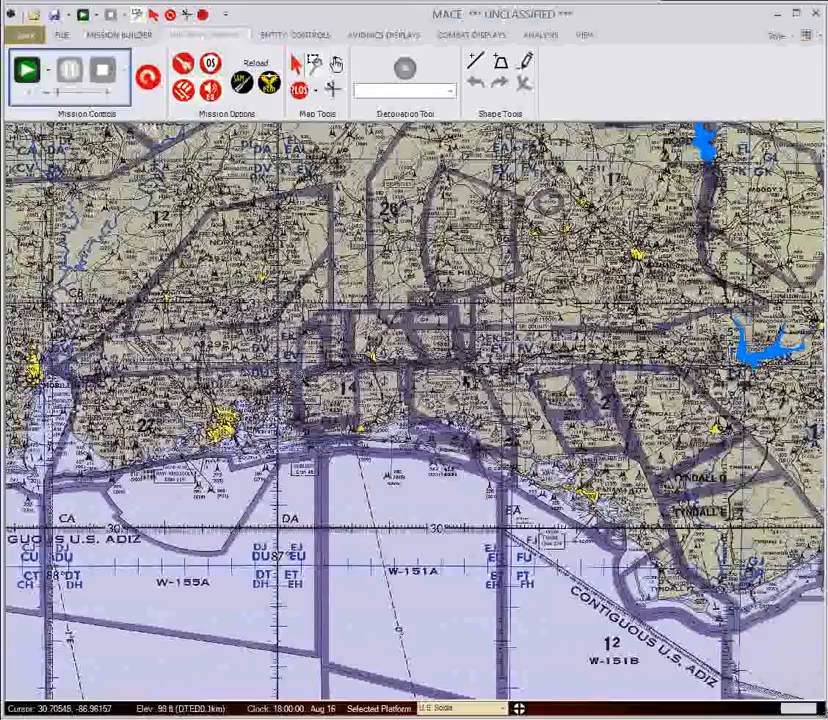
drag(286, 368, 514, 480)
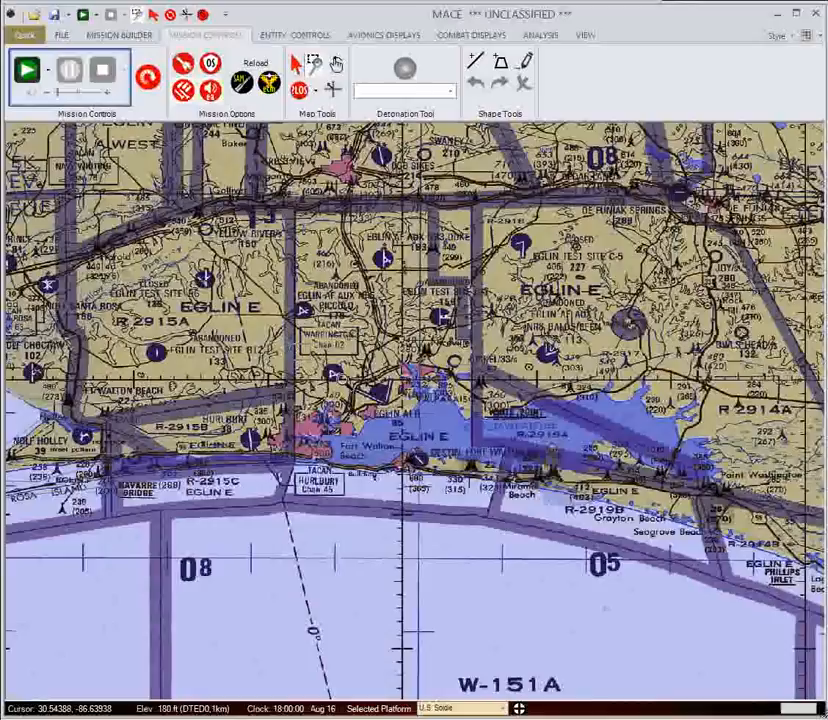
drag(407, 425, 408, 426)
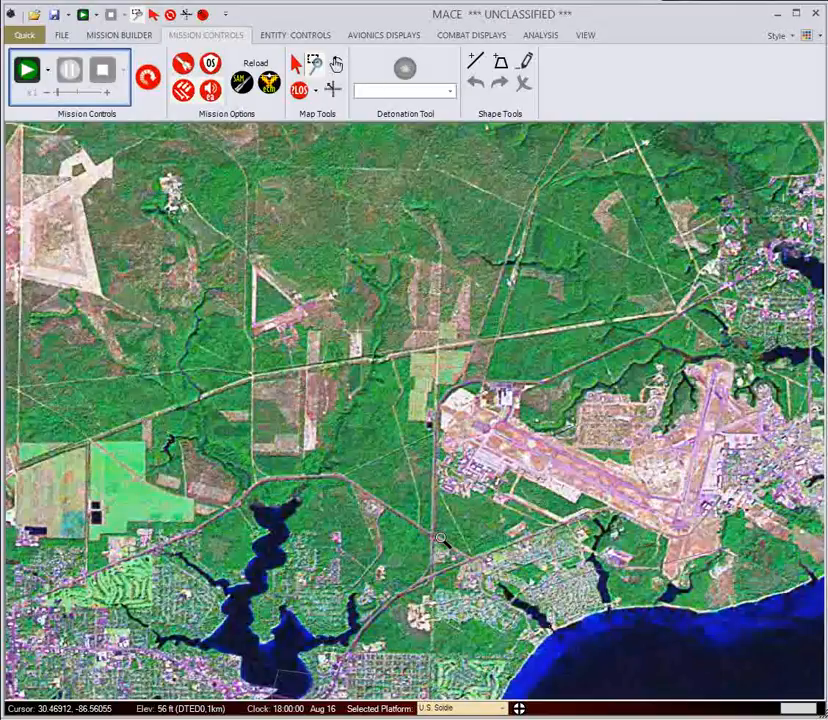
key(Escape)
drag(487, 494, 474, 424)
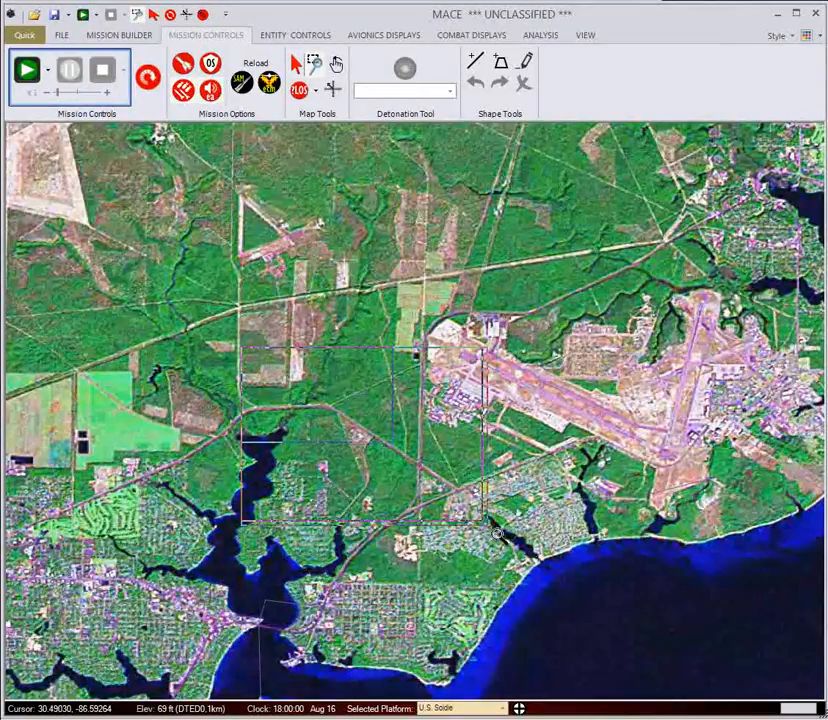
scroll(497, 535, up, 3)
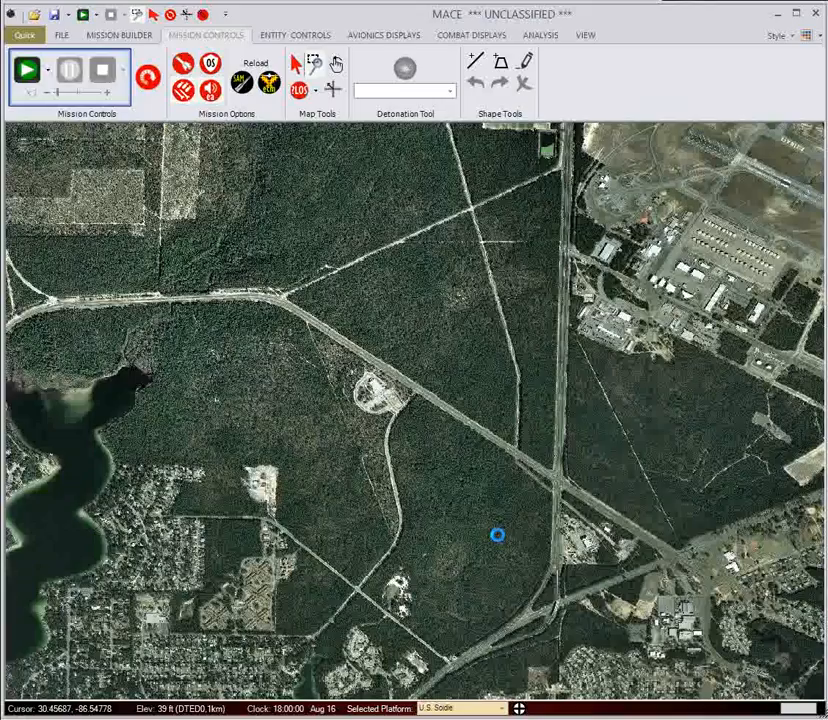
drag(649, 443, 543, 434)
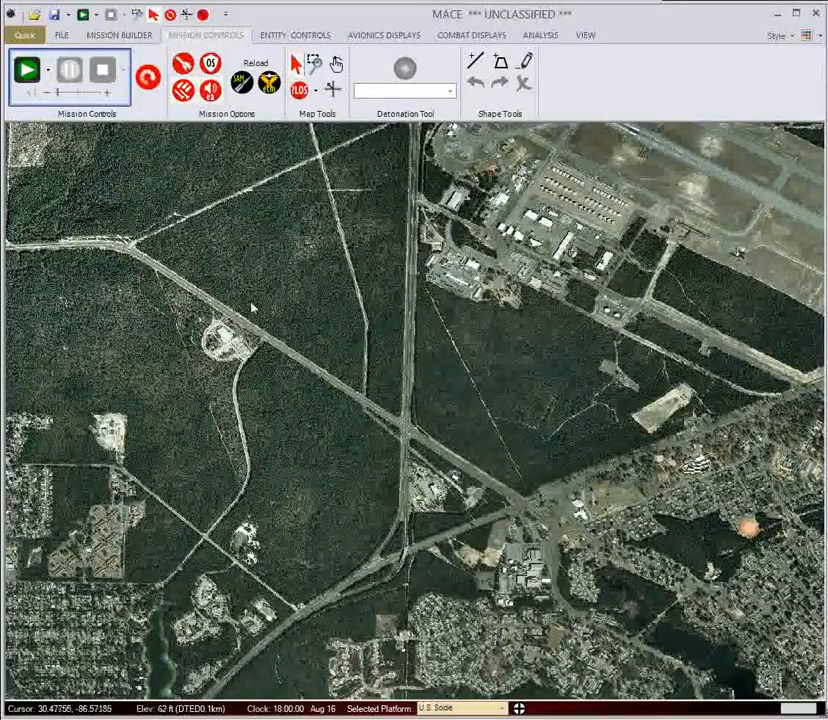
click(476, 61)
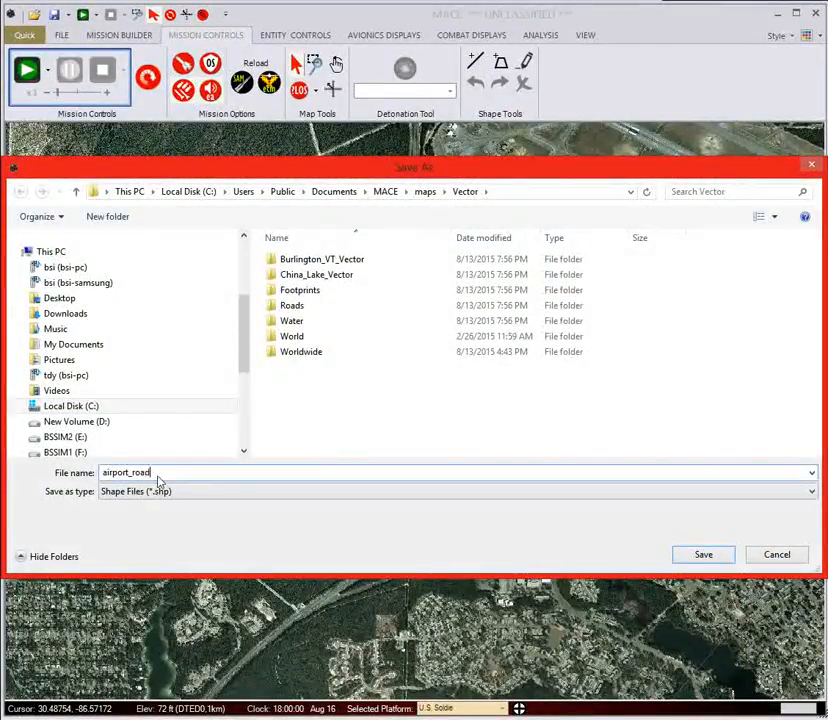
click(719, 555)
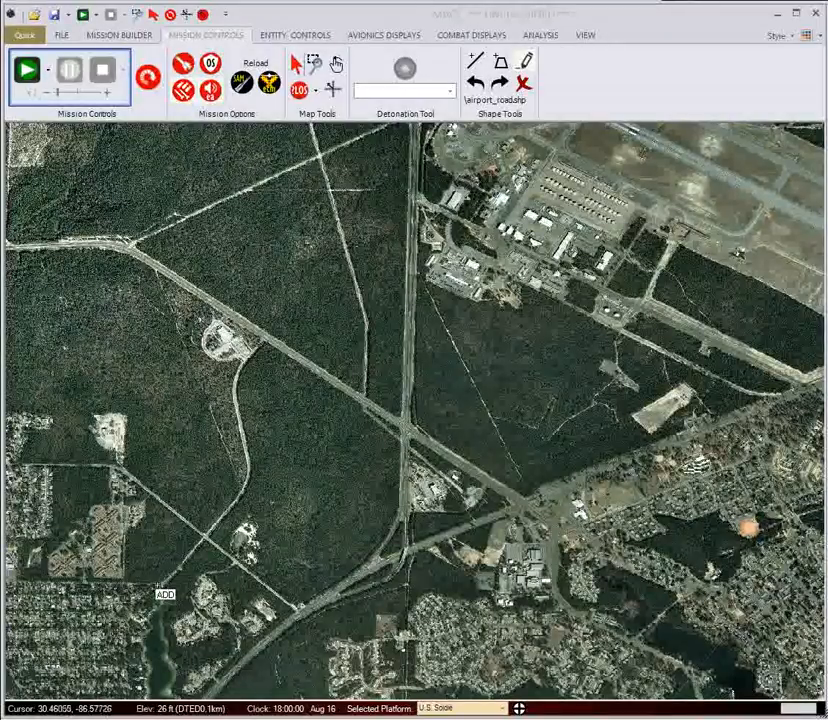
Step: Trace the road from the narrow inlet through the crossroads and along the highway, ending on the side road southeast of the main junction
click(172, 578)
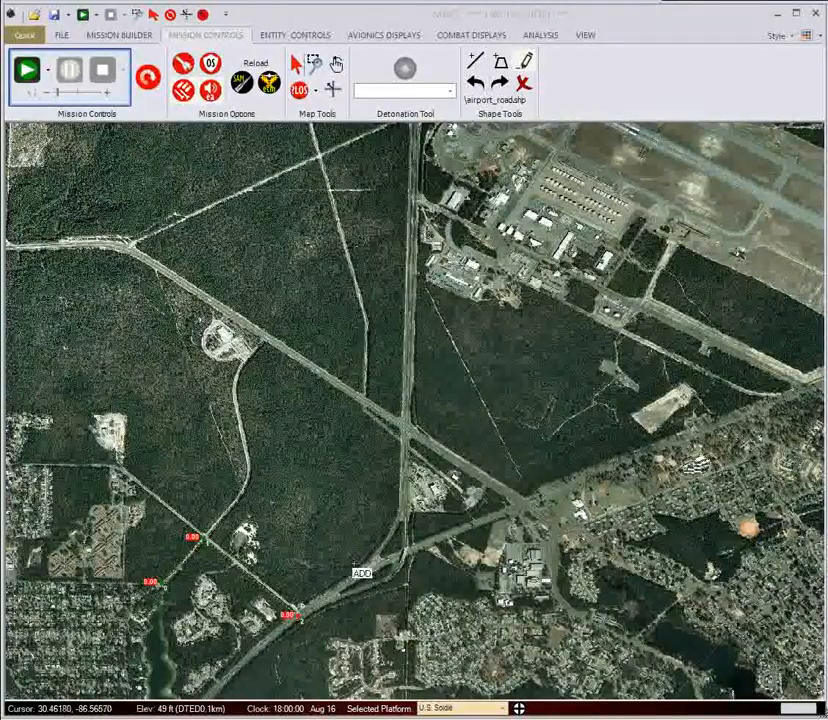
click(401, 565)
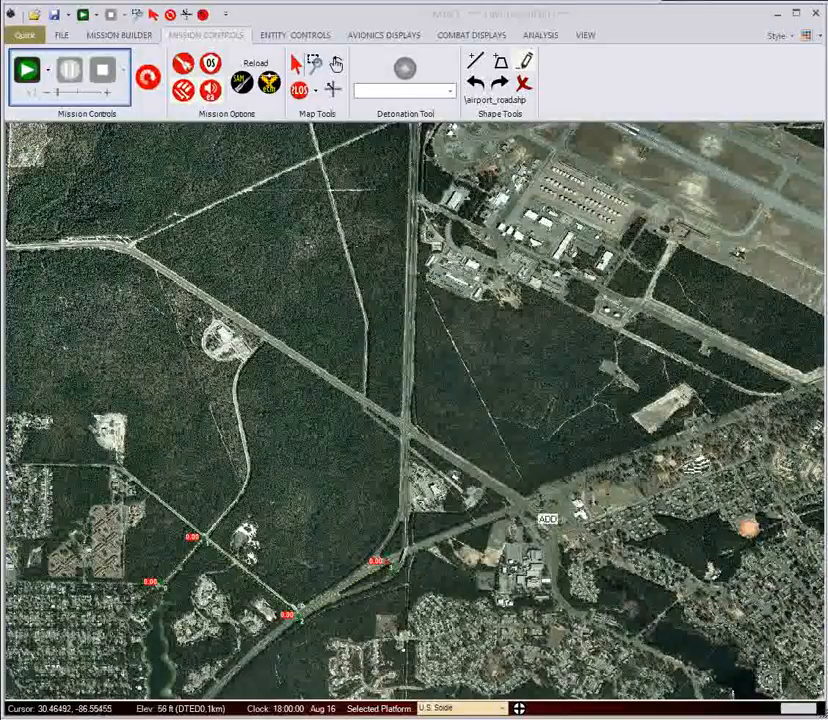
click(528, 506)
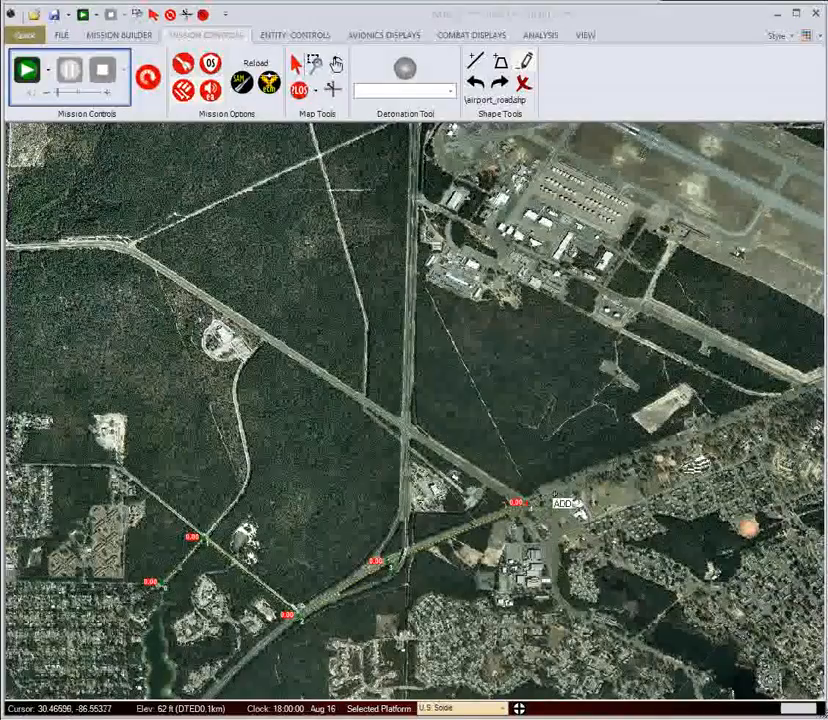
scroll(497, 509, up, 3)
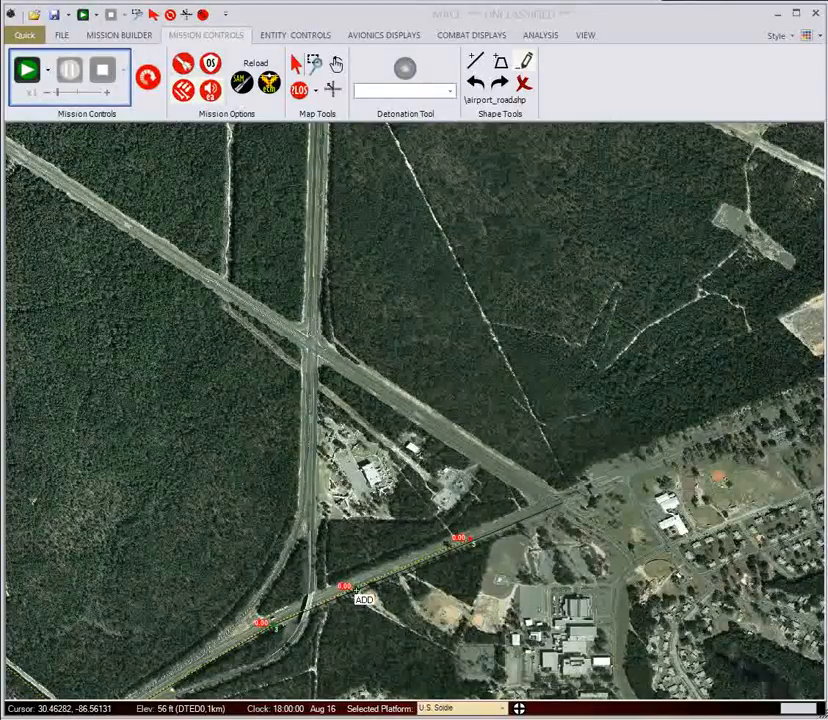
scroll(357, 596, up, 2)
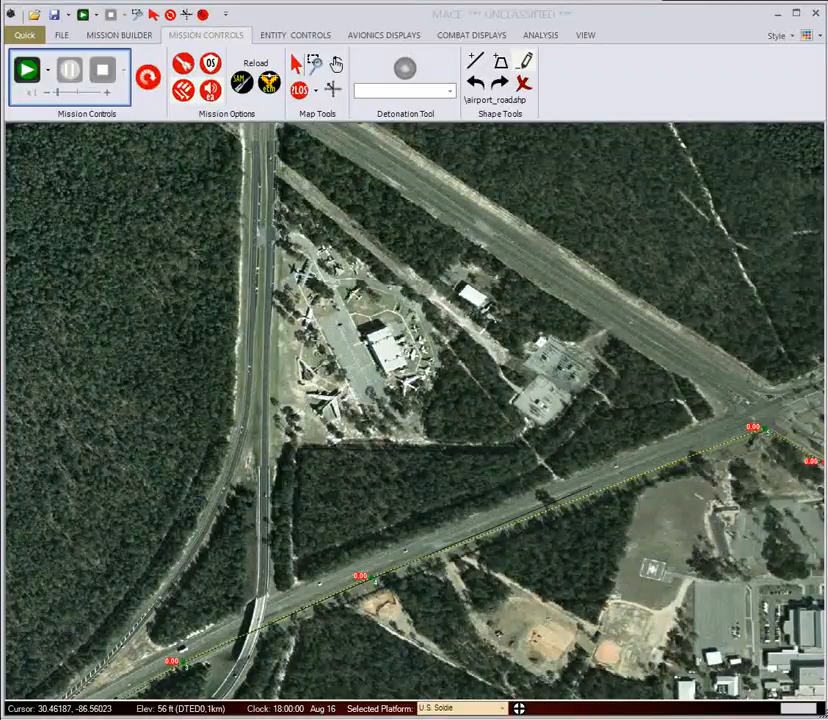
scroll(212, 670, down, 2)
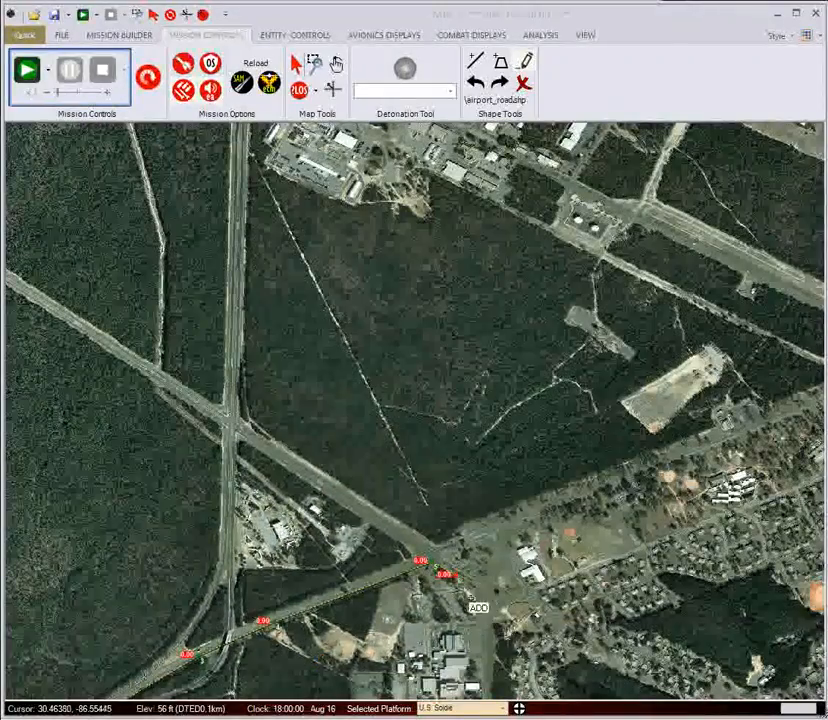
scroll(478, 603, up, 2)
scroll(467, 605, up, 1)
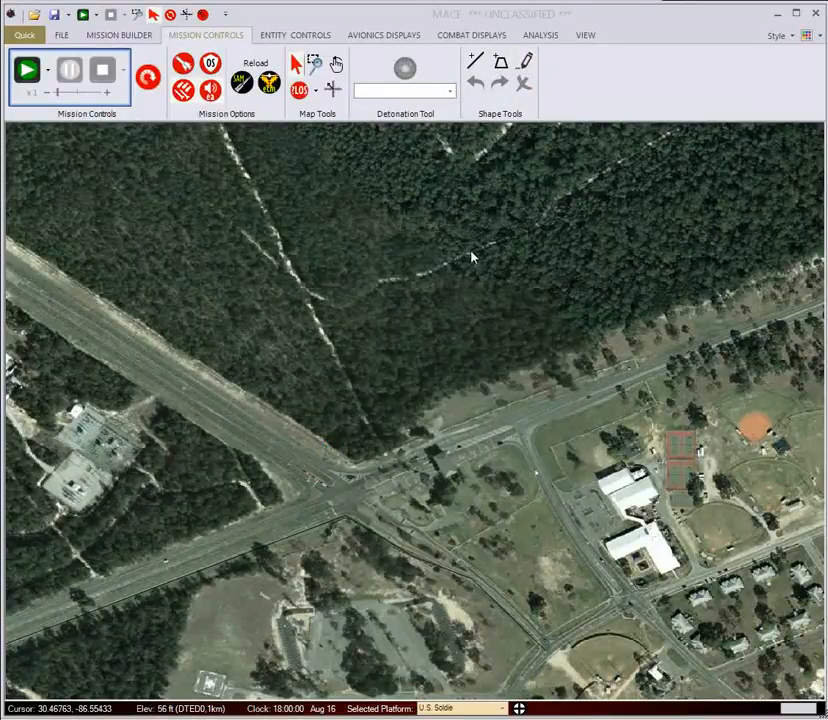
Step: Open the traced road line for shape editing to inspect its vertices, and leave edit mode
click(525, 64)
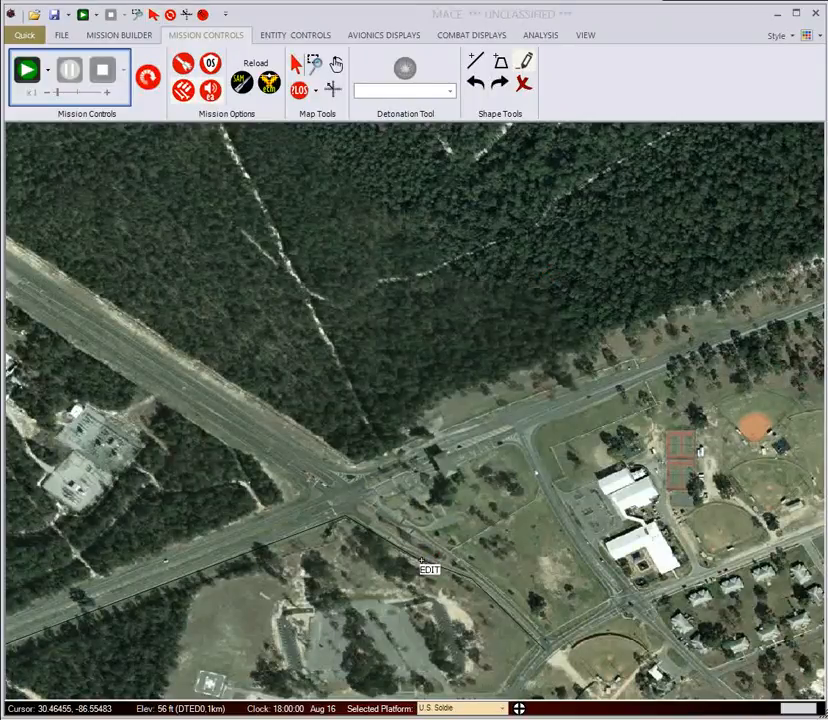
click(422, 561)
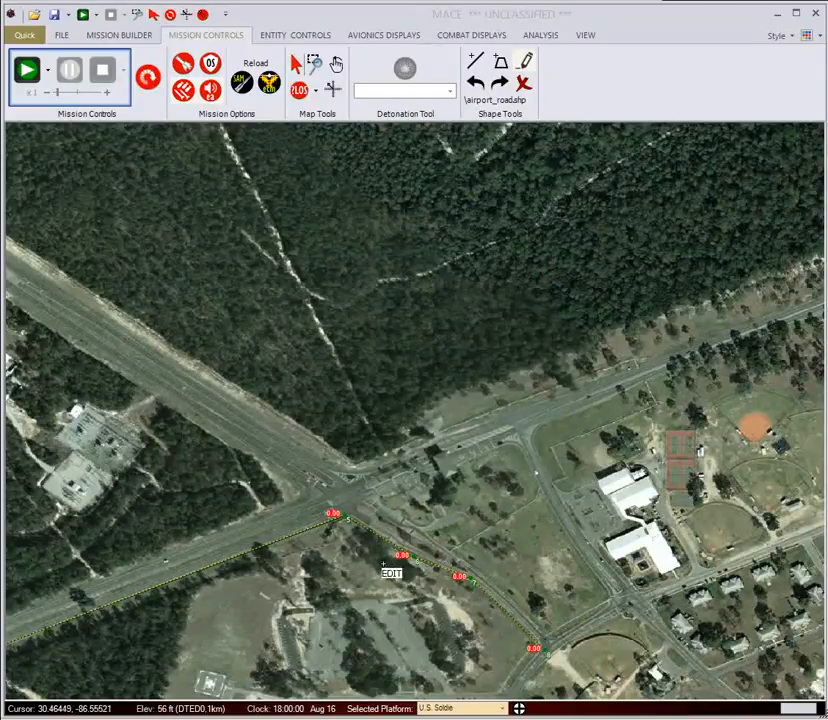
click(410, 498)
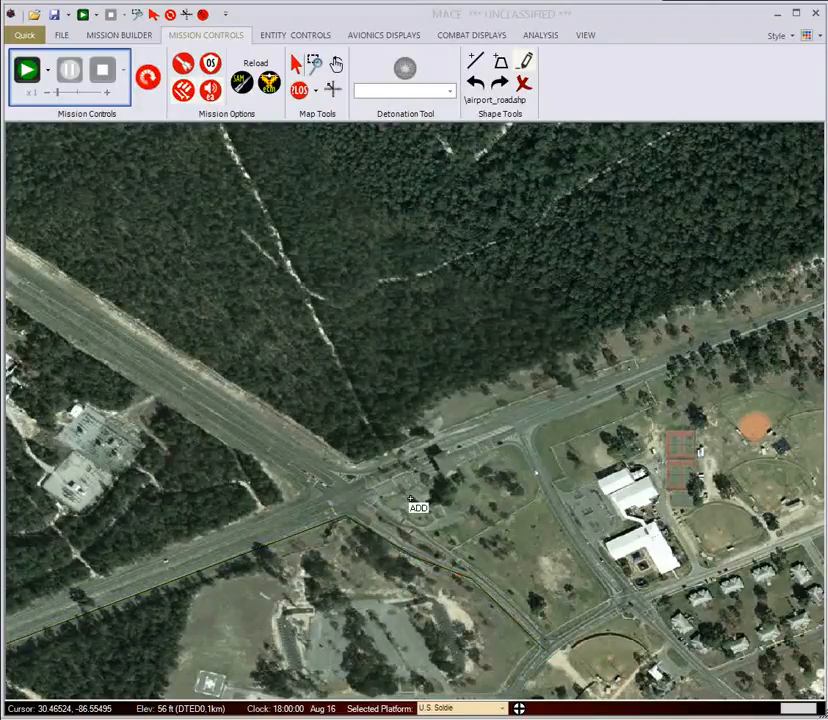
key(Escape)
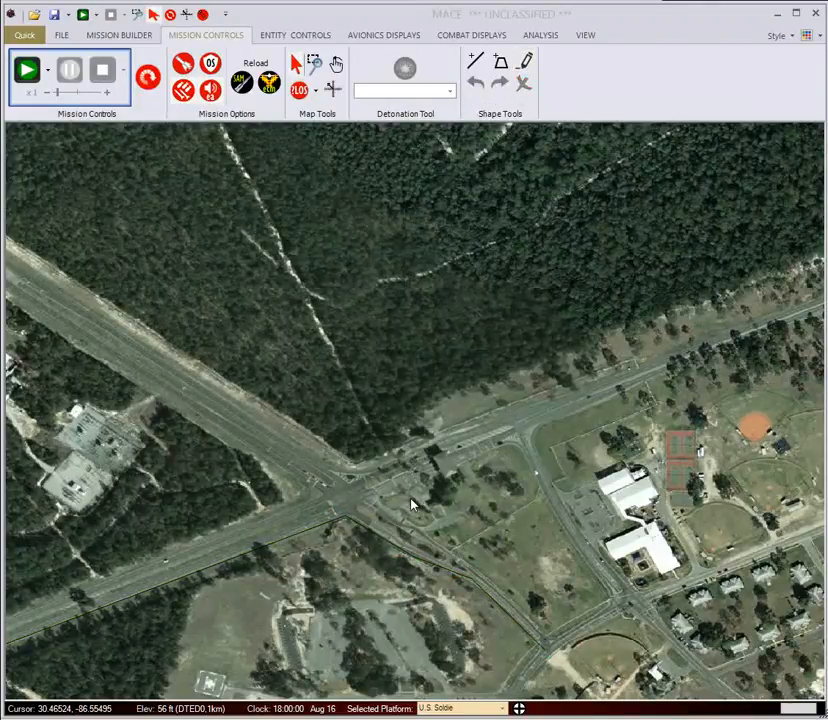
Step: Open the appearance settings of the airport_road.shp vector layer from the Layer Manager
drag(403, 499, 557, 369)
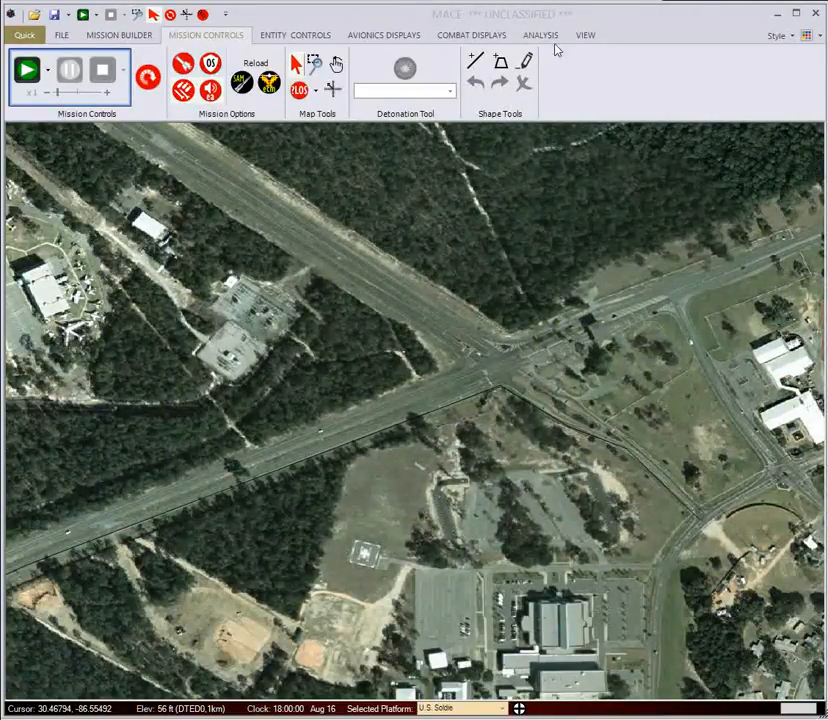
click(587, 36)
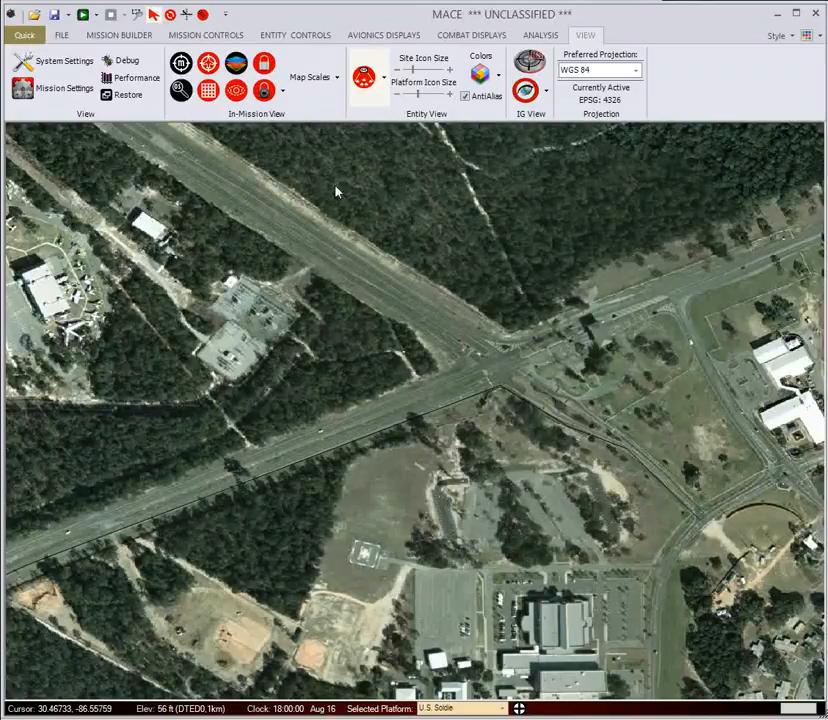
click(236, 66)
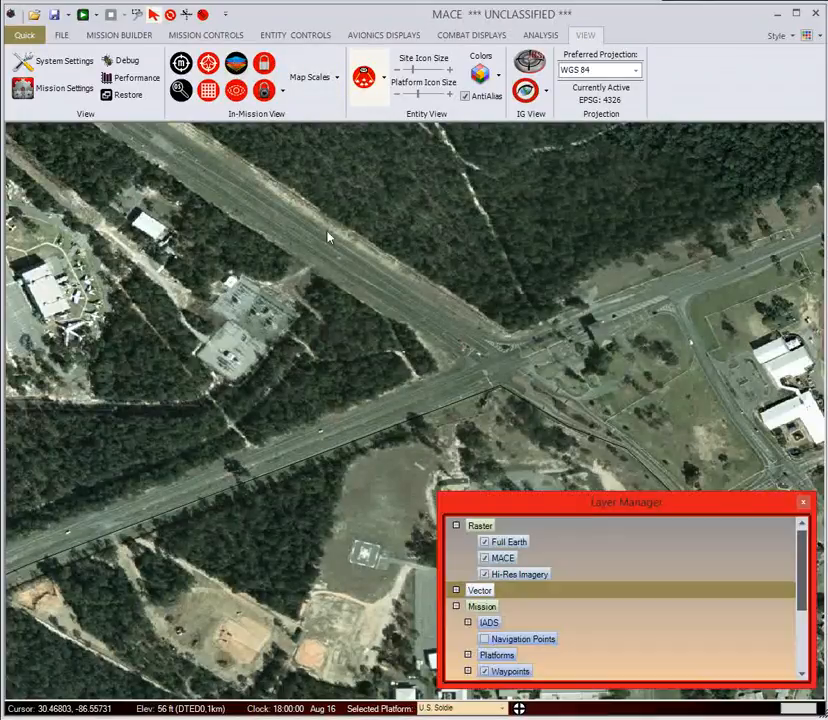
click(456, 591)
scroll(652, 612, down, 5)
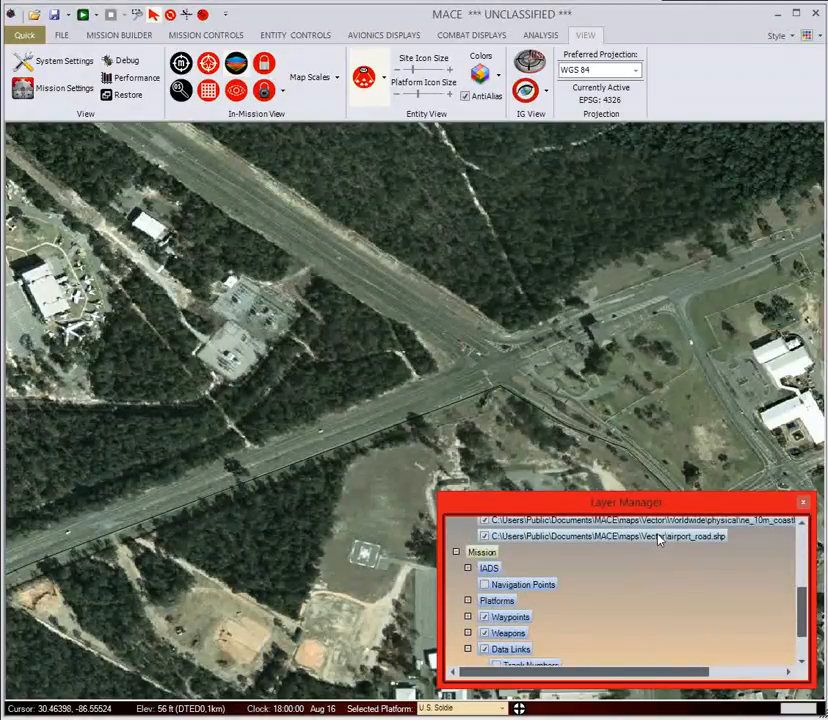
right_click(669, 539)
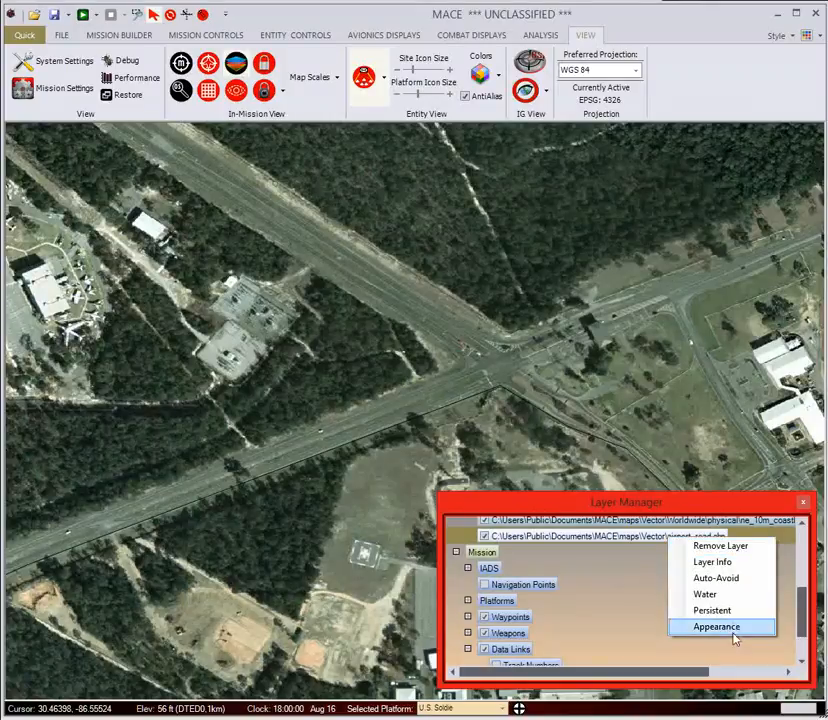
click(734, 627)
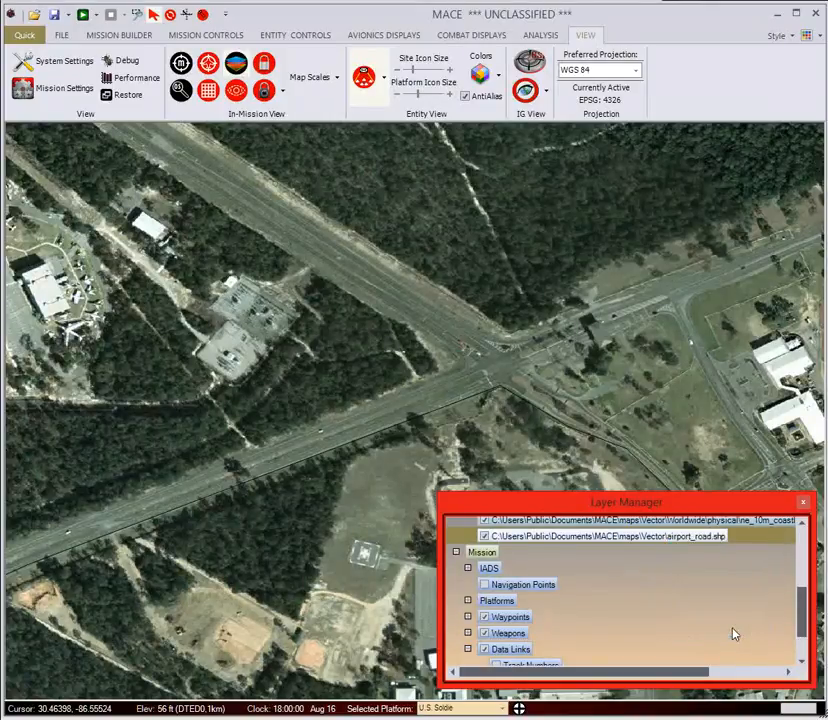
drag(699, 236, 551, 166)
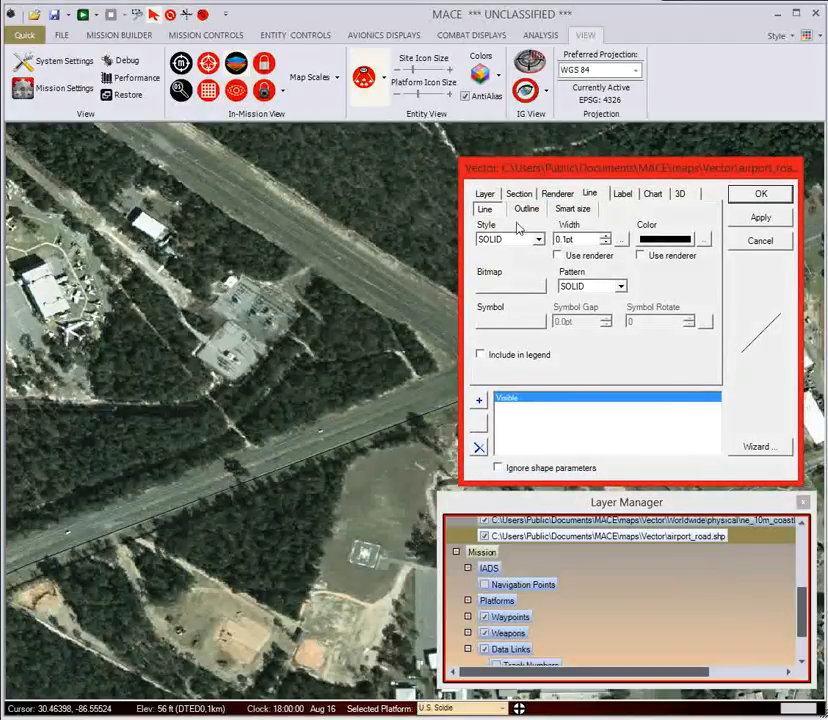
Step: Give the road line a solid 0.1 pt yellow outline, apply it, and close the Layer Manager
click(527, 209)
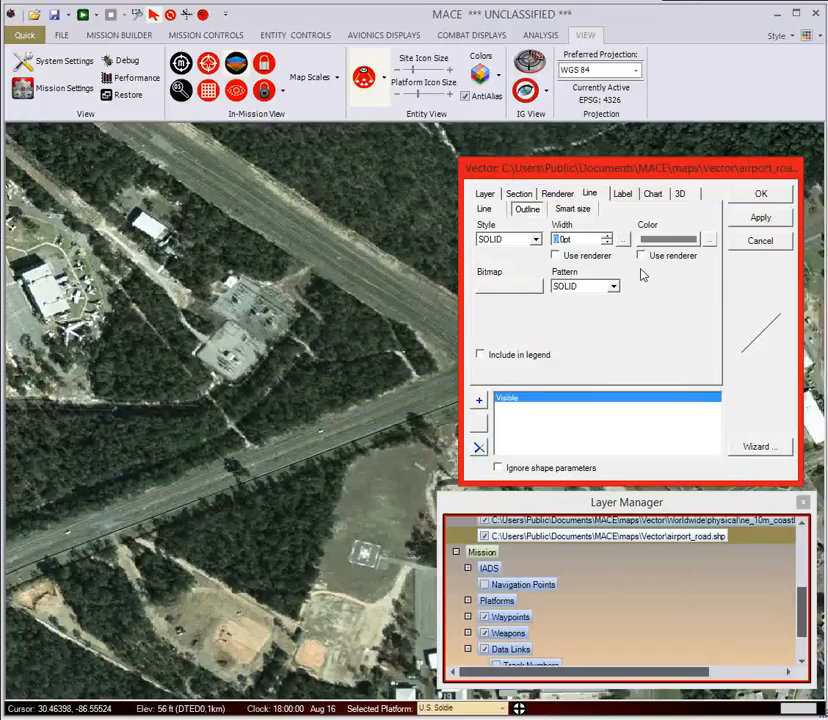
click(607, 242)
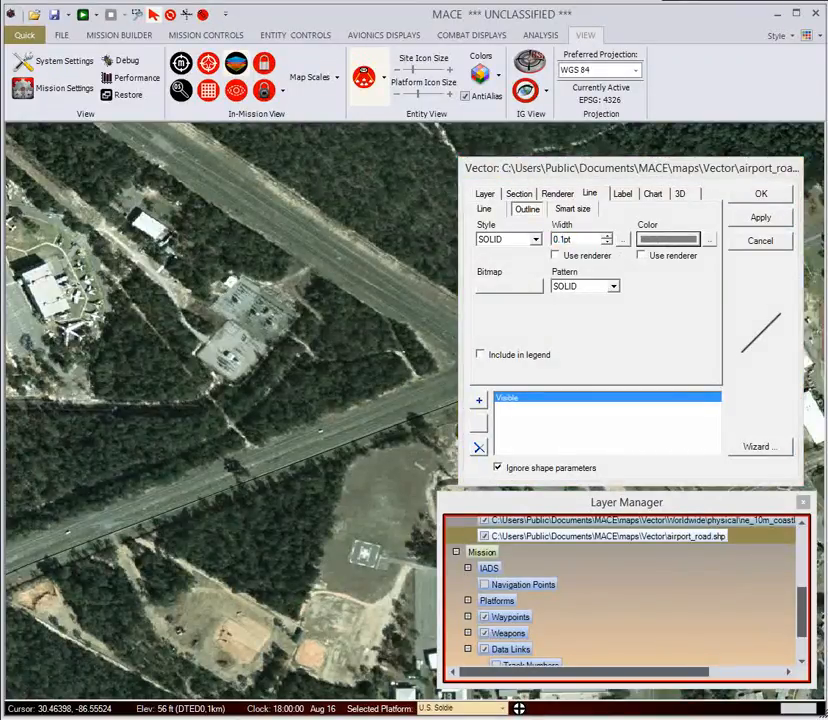
click(709, 240)
drag(462, 370, 359, 424)
click(309, 477)
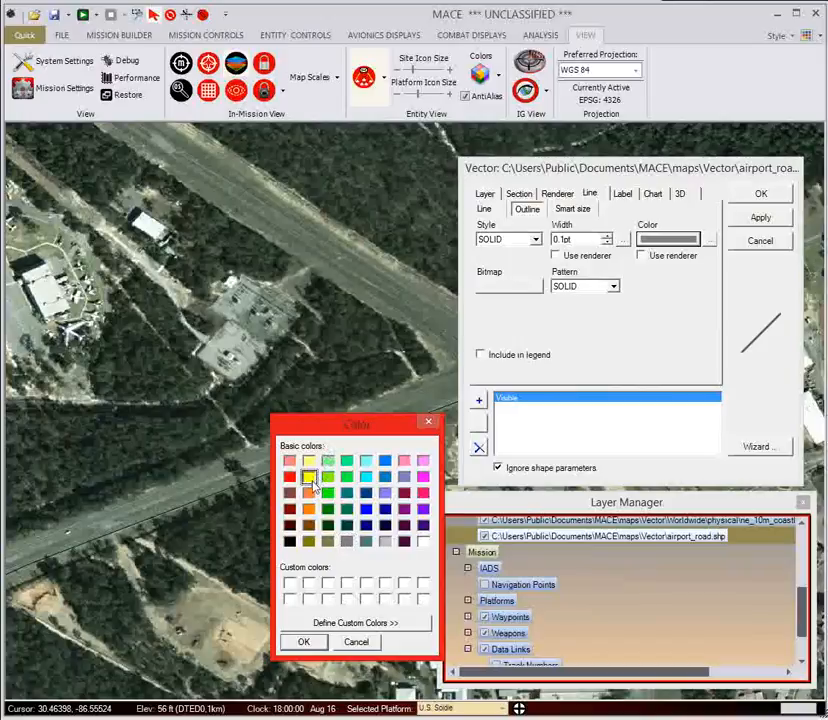
click(304, 642)
click(485, 208)
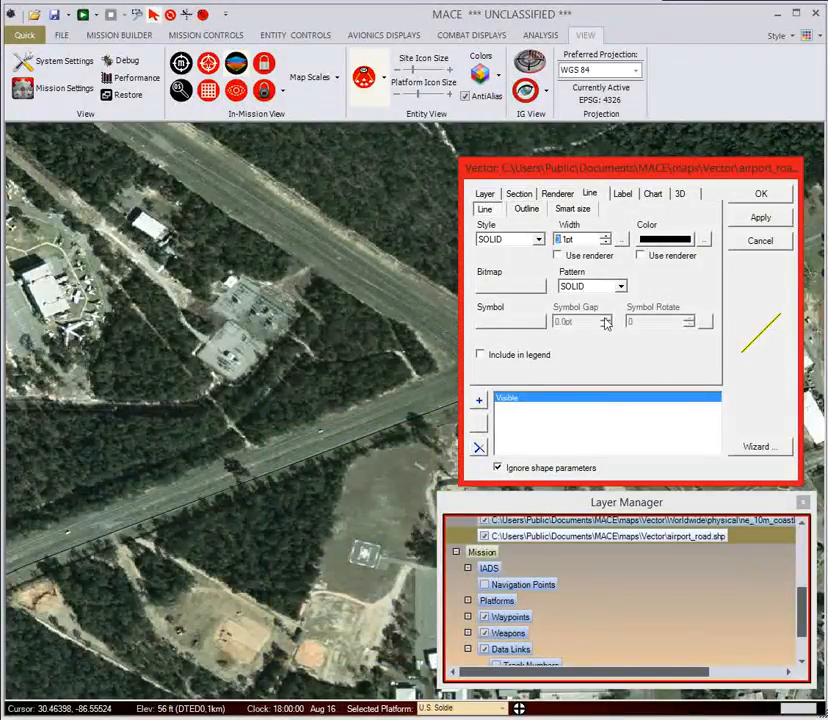
click(761, 216)
click(762, 194)
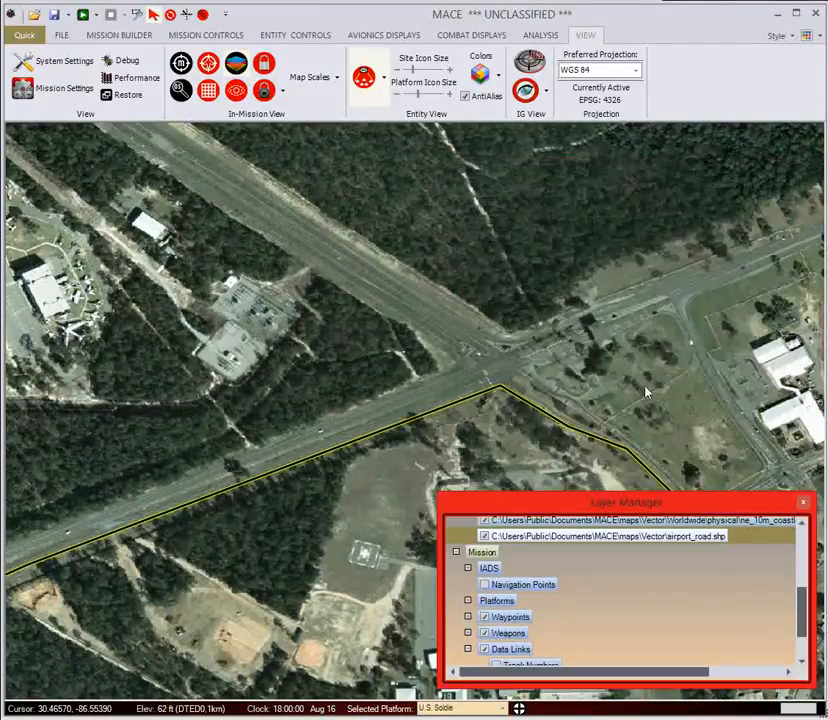
drag(530, 502, 606, 519)
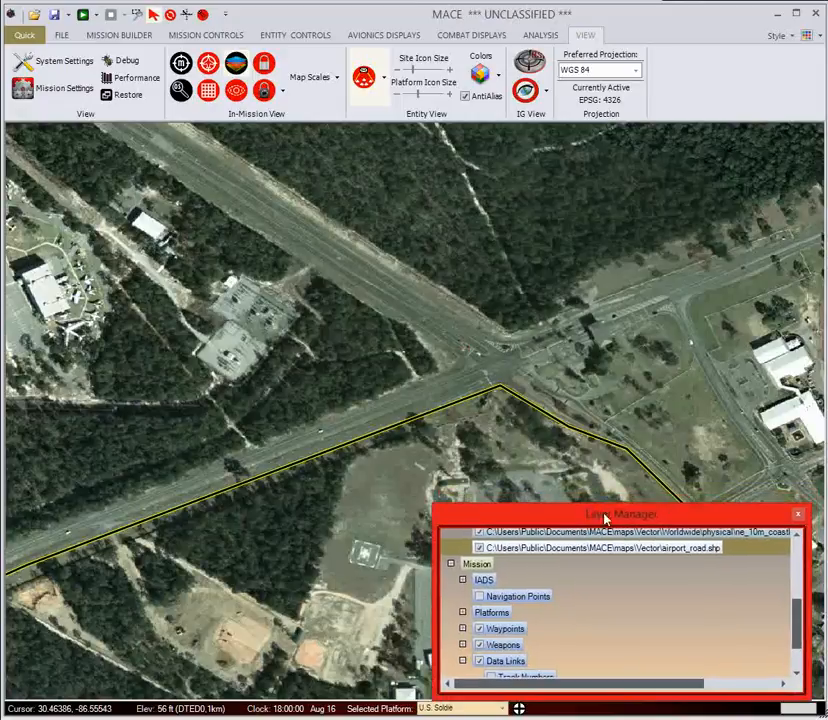
click(797, 516)
Step: Open the yellow airport_road.shp line for shape editing
scroll(441, 508, down, 10)
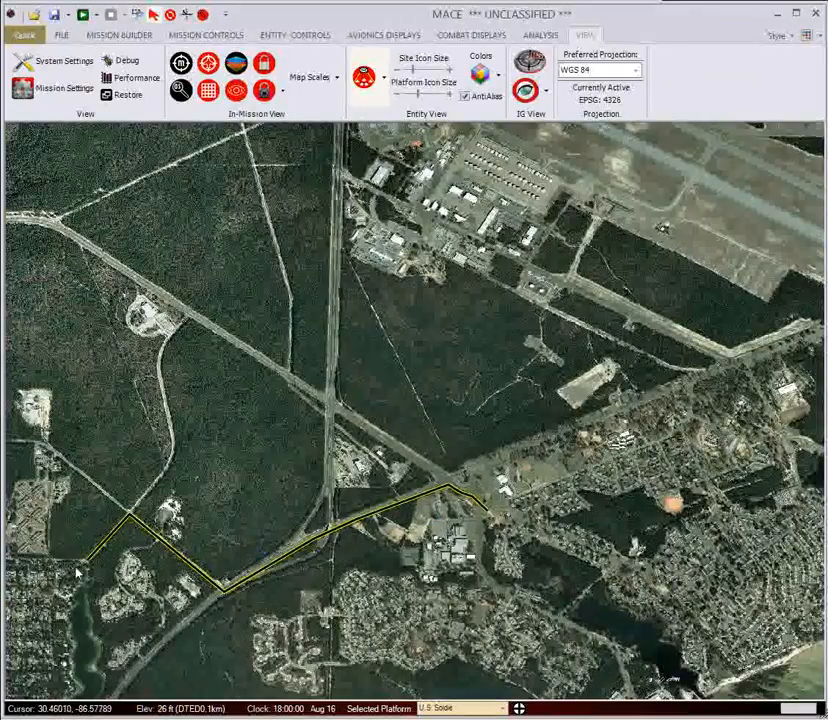
drag(391, 465, 503, 407)
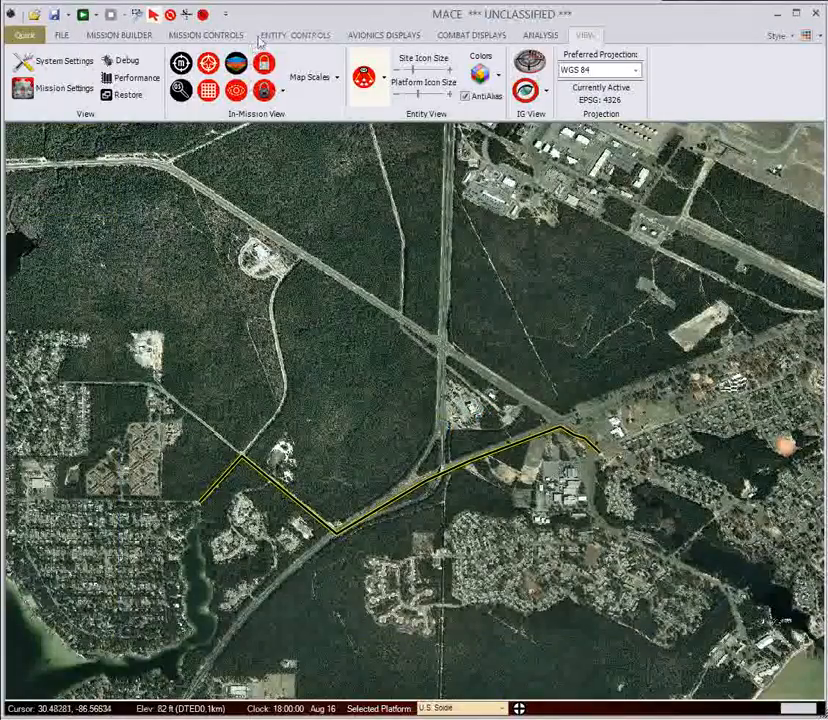
click(216, 37)
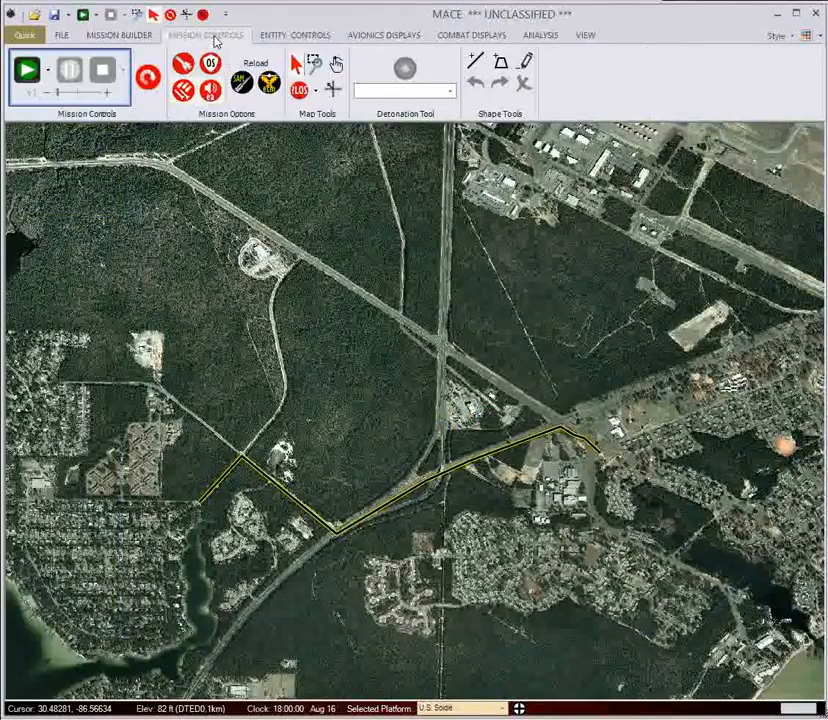
click(525, 64)
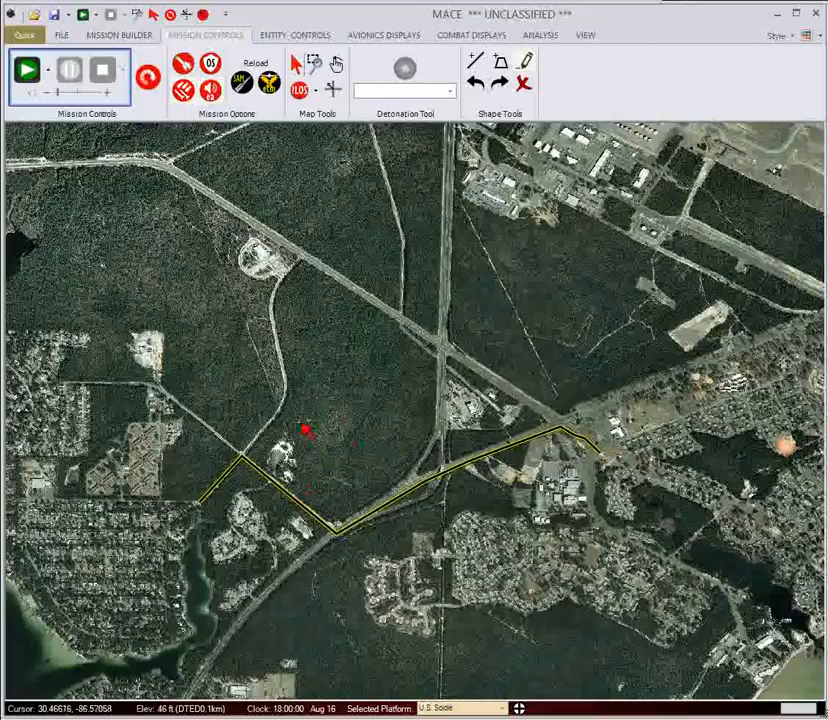
click(248, 462)
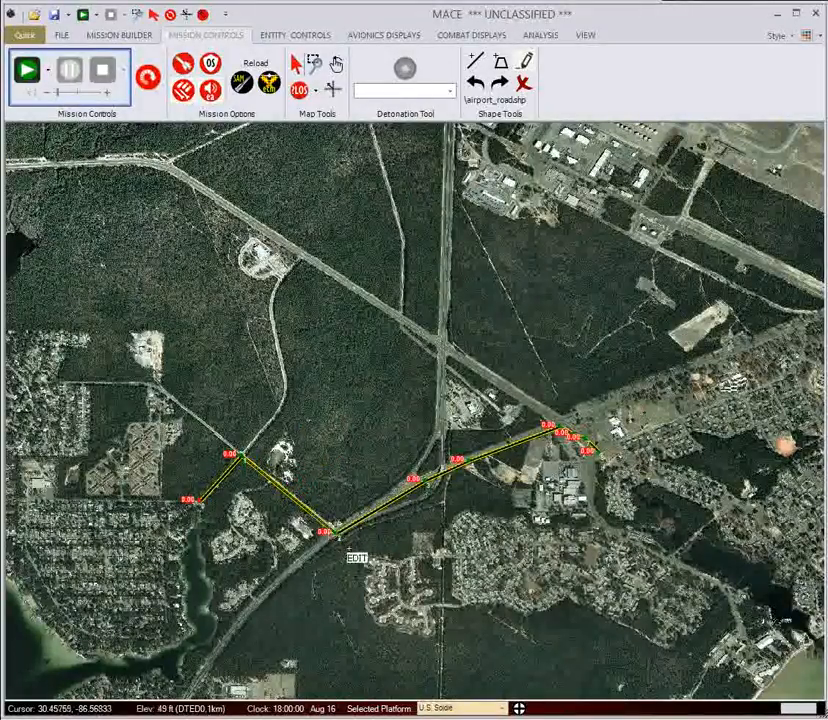
Step: Add a vertex to the road line midway along the highway segment southwest of the overpass, and leave edit mode
scroll(380, 514, up, 2)
scroll(375, 504, up, 4)
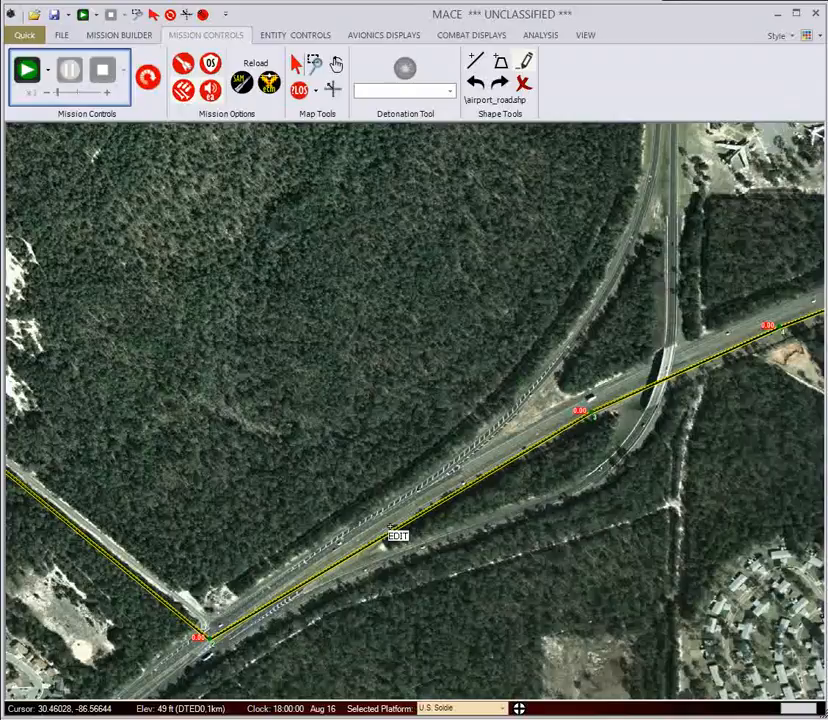
scroll(426, 515, up, 1)
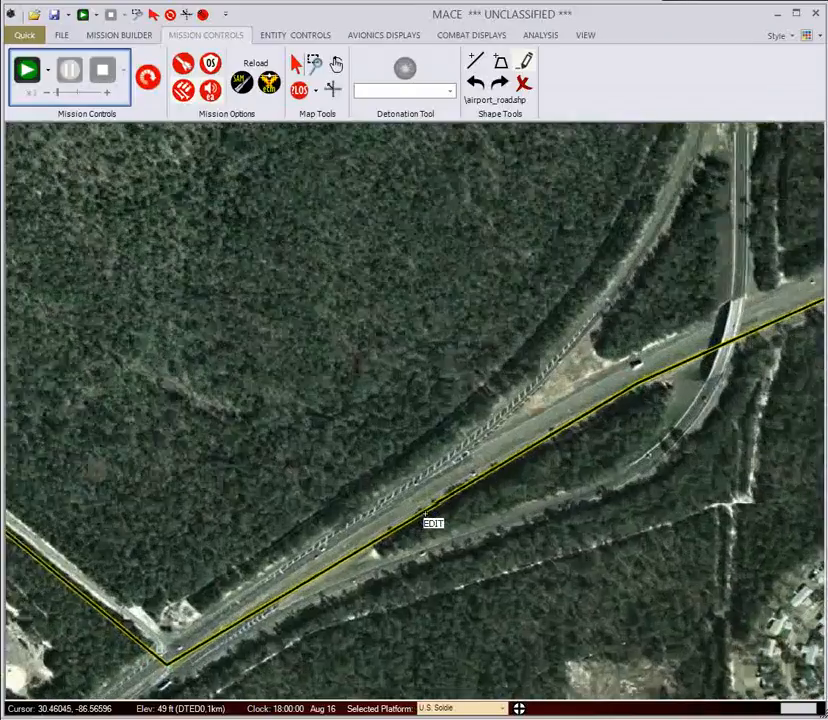
scroll(426, 515, up, 1)
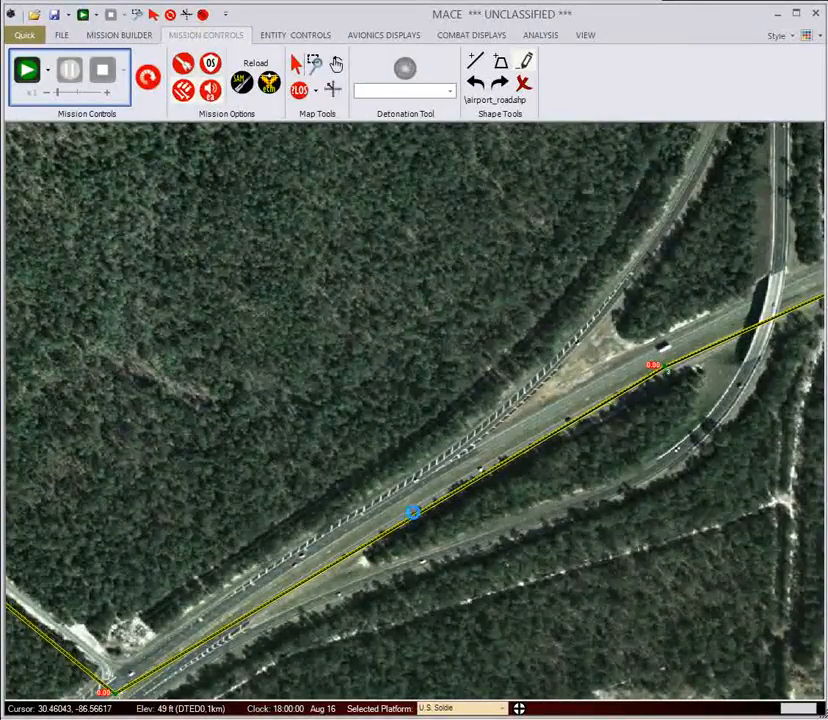
click(399, 520)
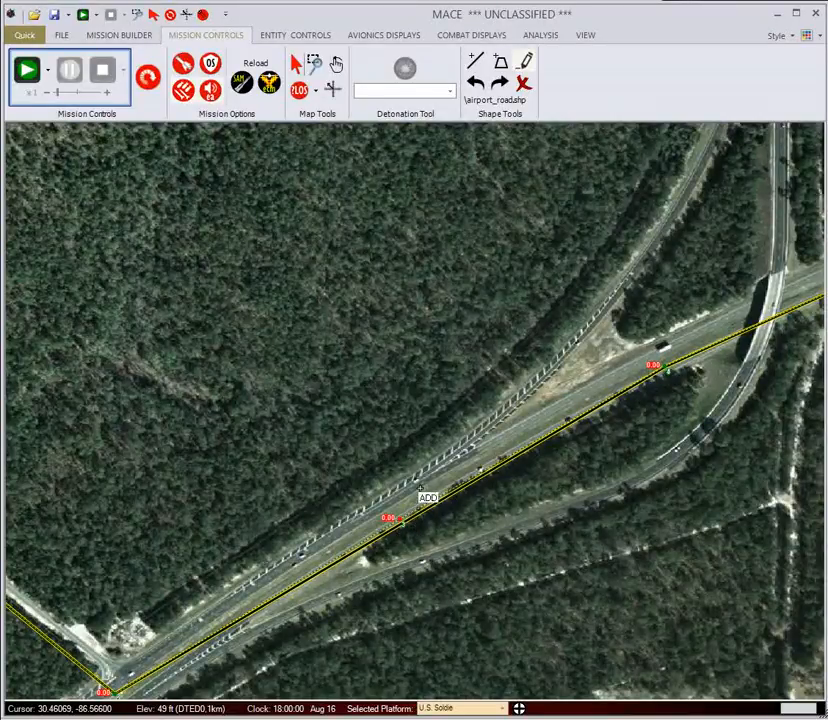
click(423, 523)
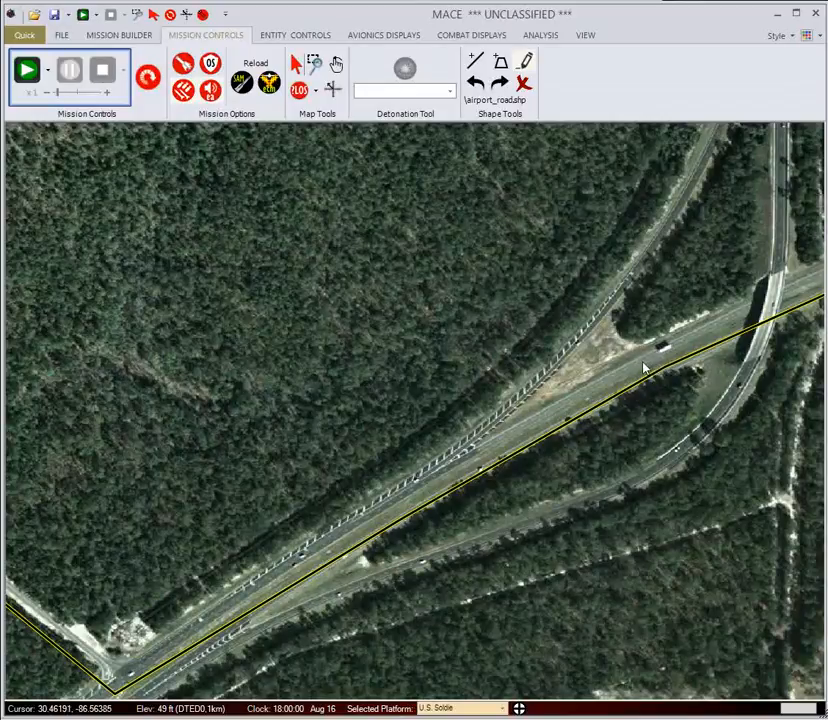
key(Escape)
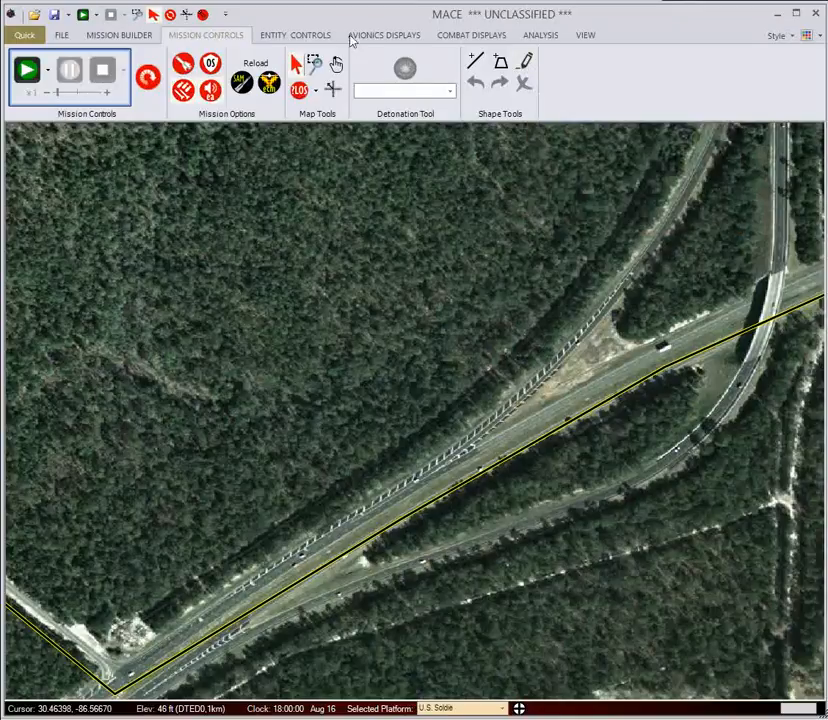
Step: Place a Car 3 land vehicle platform at the western start of the yellow road line, beside the narrow inlet
click(138, 18)
drag(360, 621, 264, 538)
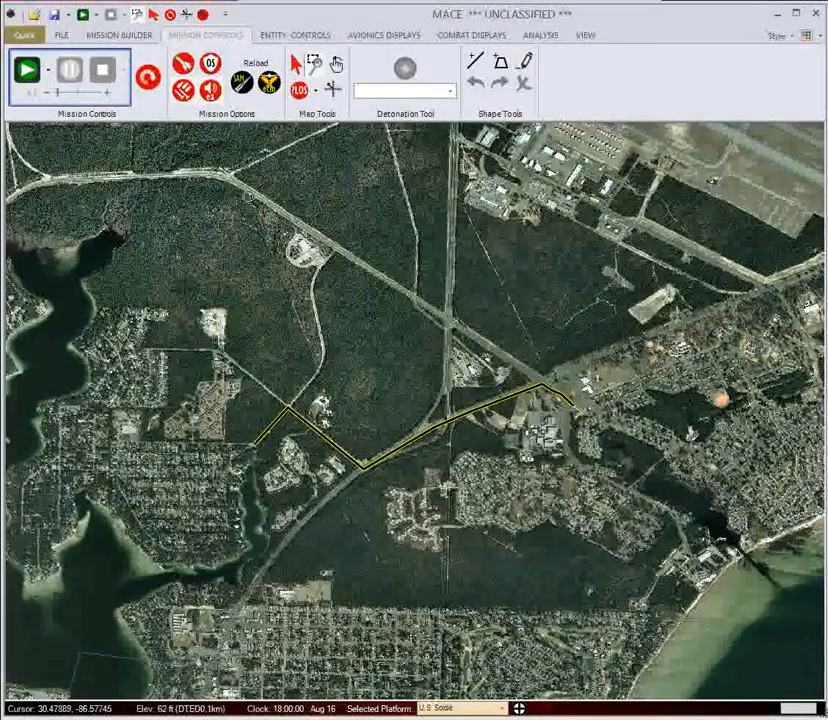
click(111, 36)
click(70, 93)
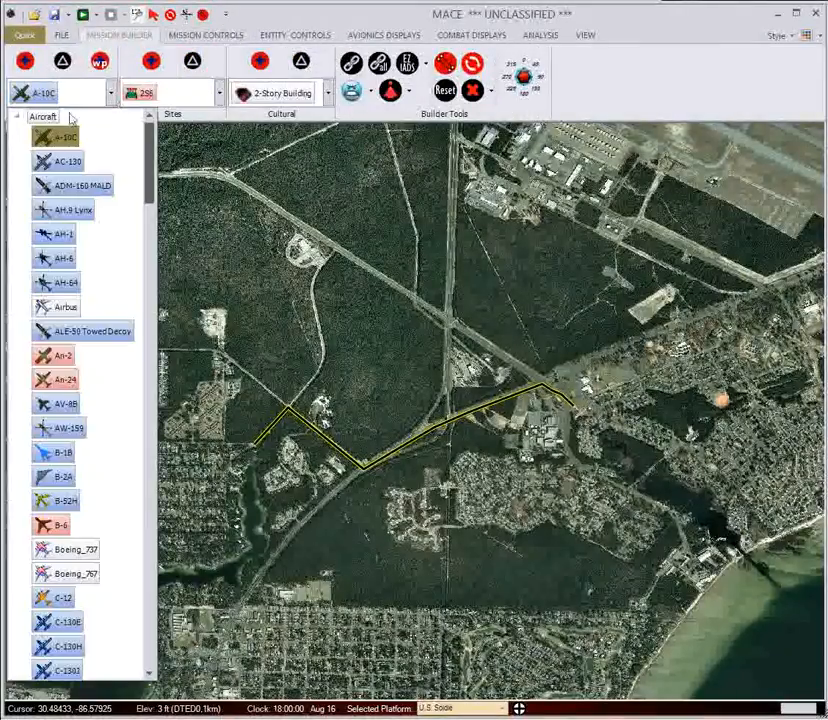
click(18, 118)
click(16, 133)
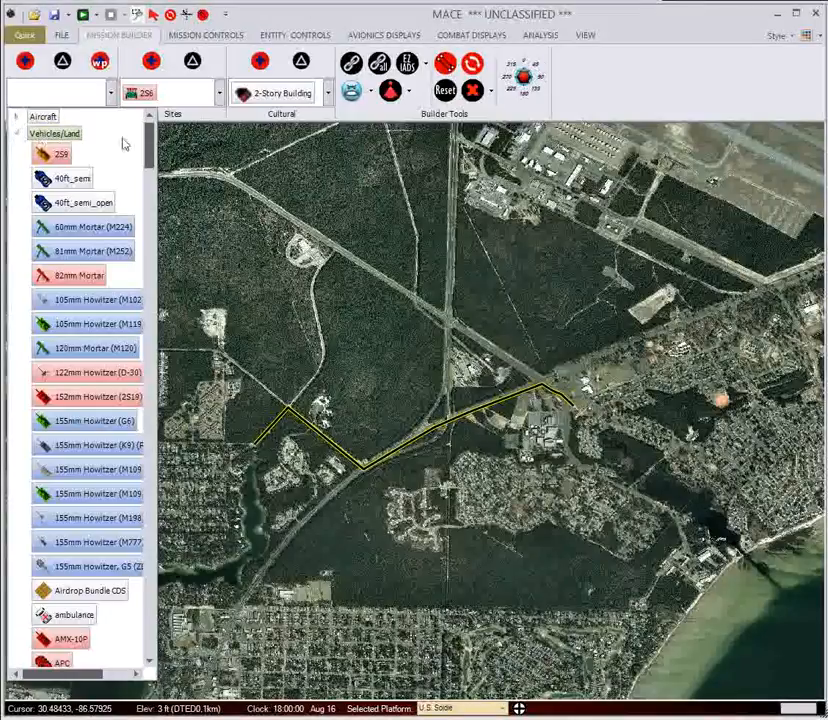
drag(152, 142, 153, 208)
click(66, 479)
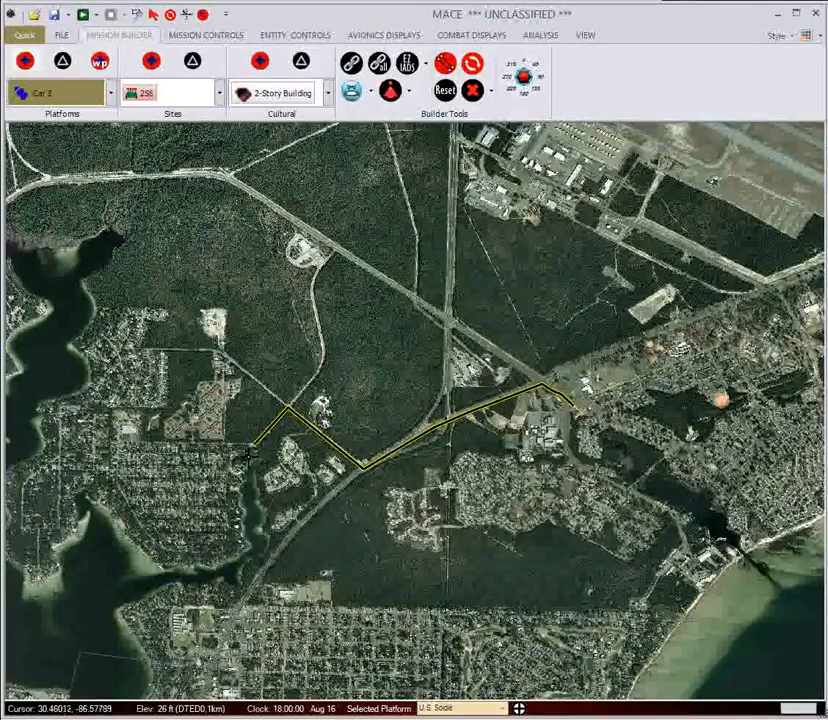
click(244, 452)
Step: From the car's platform properties, attach the car to the yellow road line to give it a waypoint route along the road
double_click(246, 451)
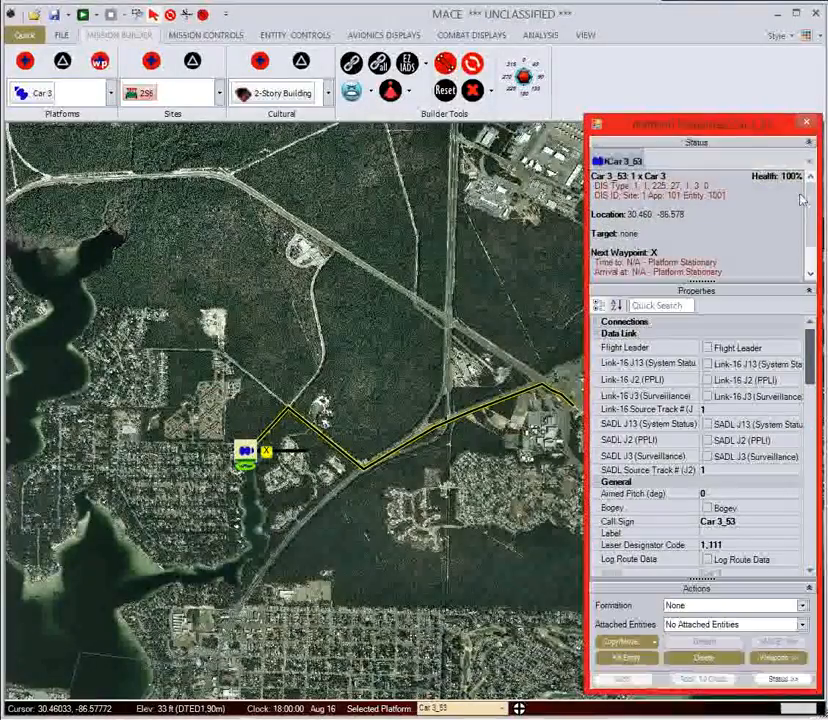
click(700, 606)
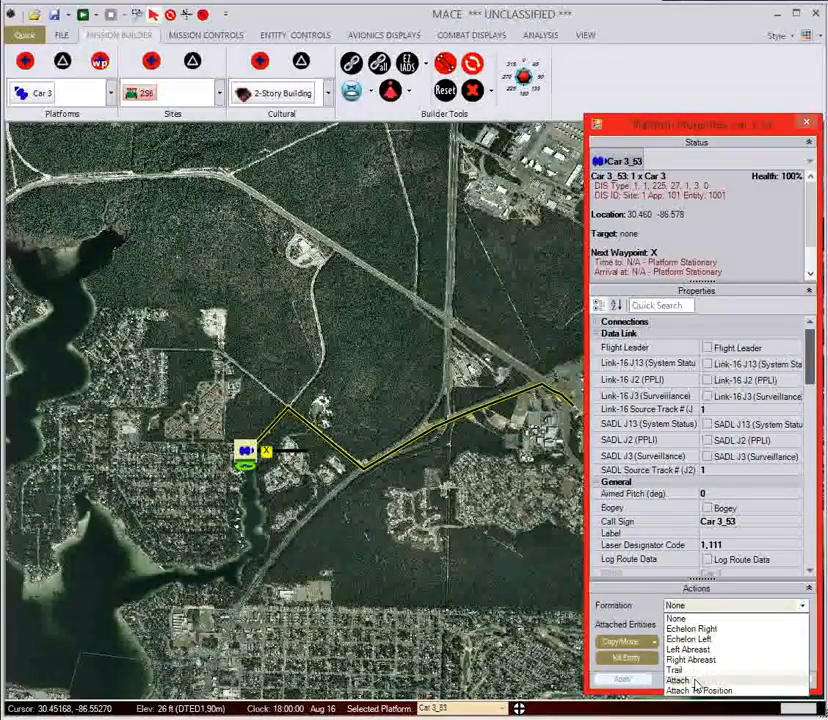
click(696, 683)
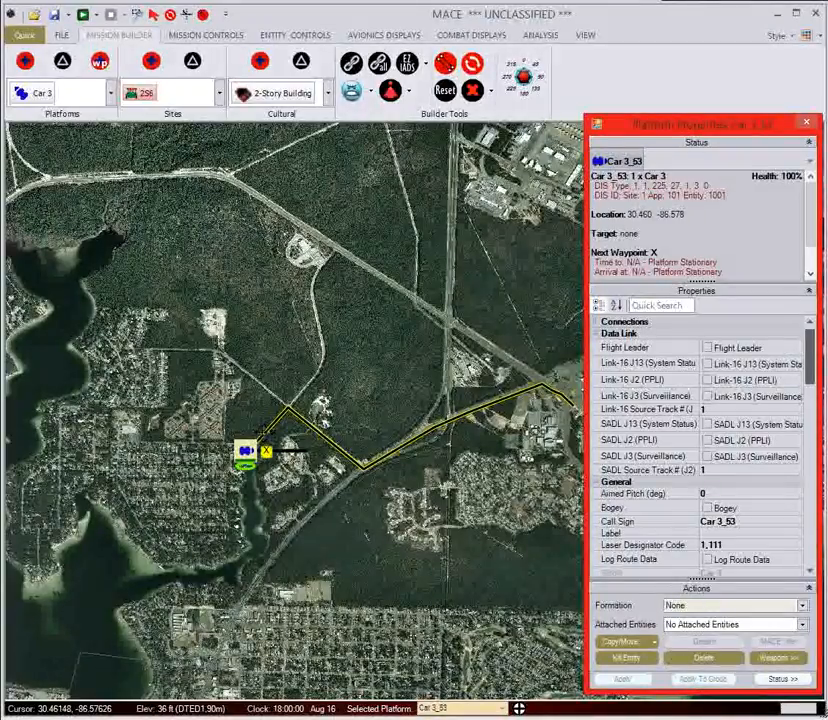
click(261, 435)
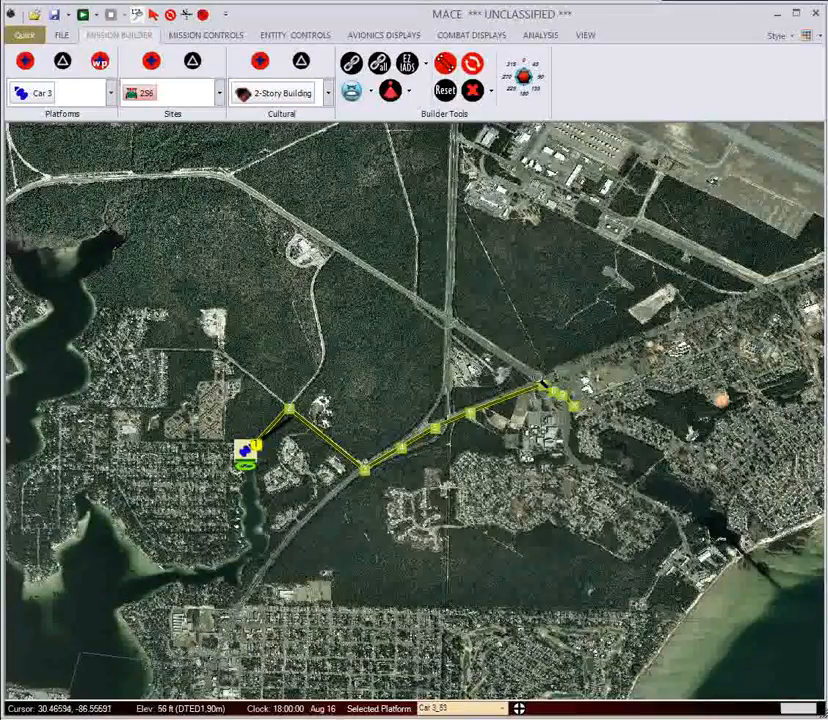
Step: Create a polygon shapefile named myofficce.shp in the maps Vector folder
drag(495, 370, 585, 458)
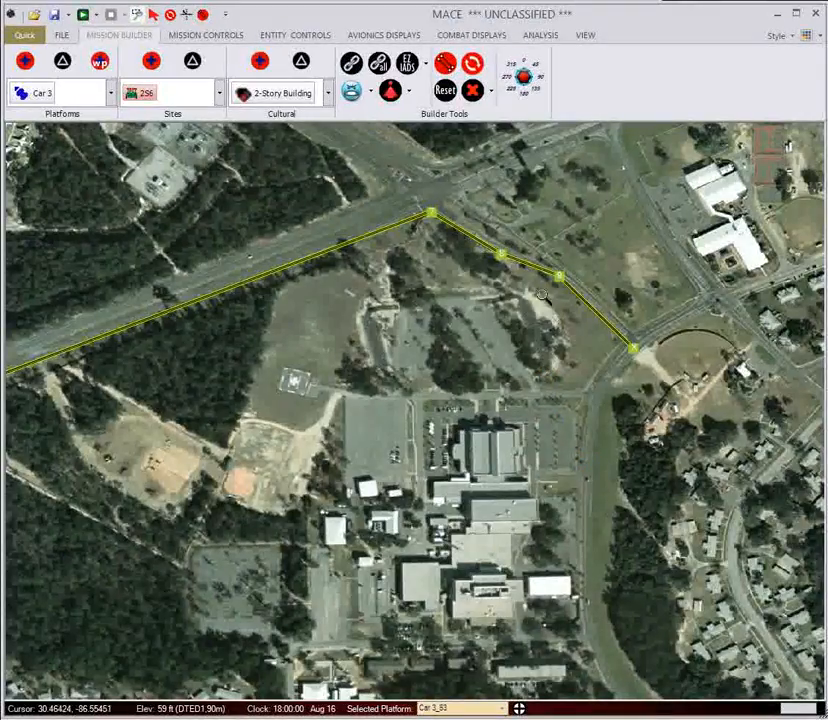
click(207, 36)
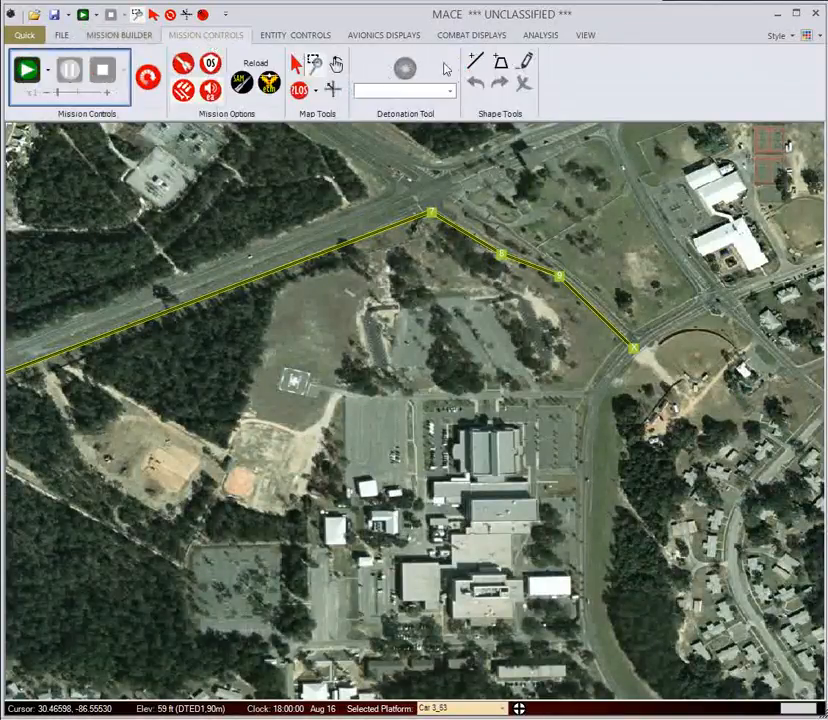
click(501, 64)
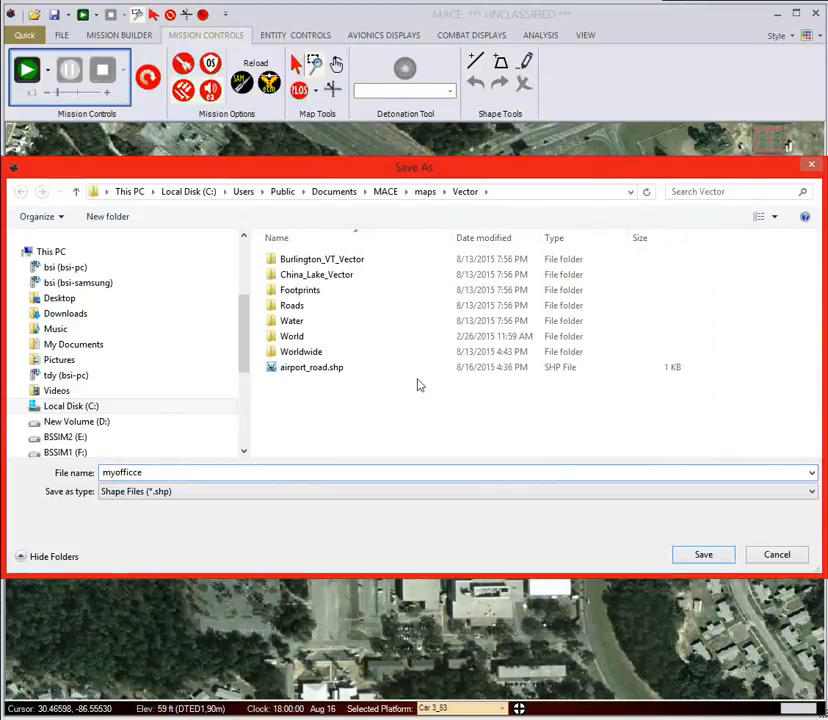
click(690, 556)
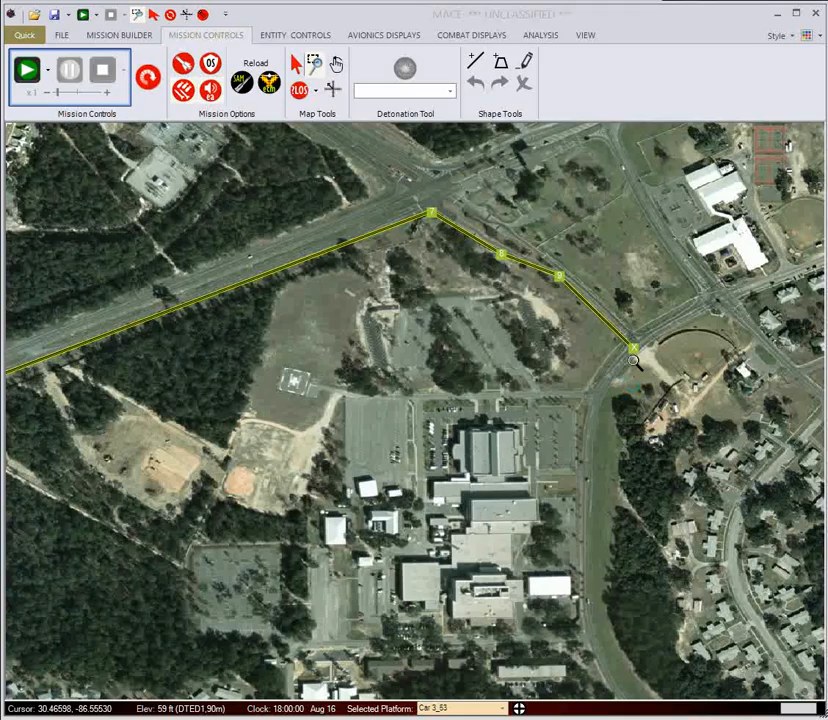
Step: Draw a four-sided building footprint just south of the road line's end, adjusting its corners into an even diamond, and finish the polygon
scroll(633, 355, up, 5)
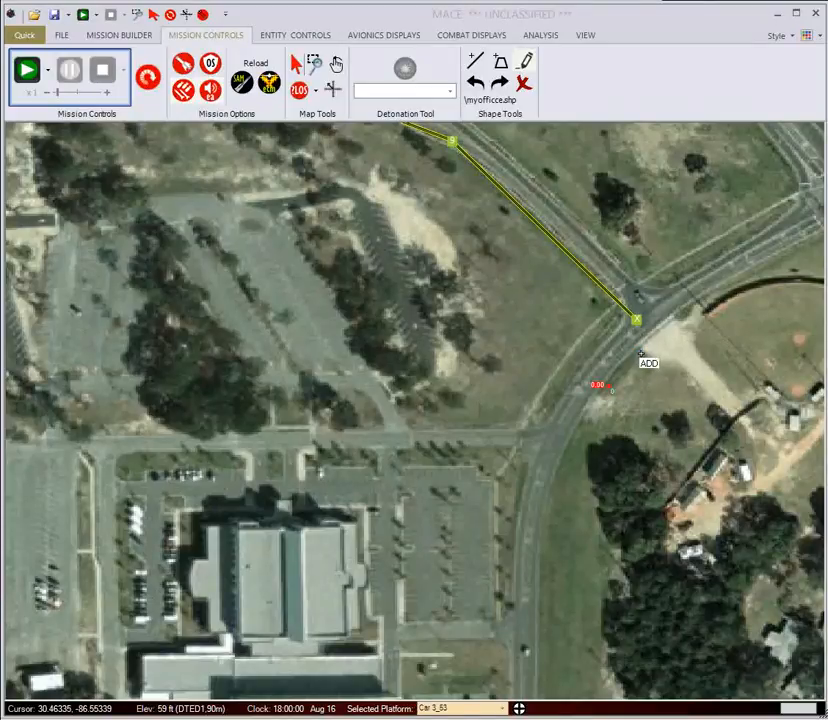
click(666, 385)
scroll(647, 390, up, 1)
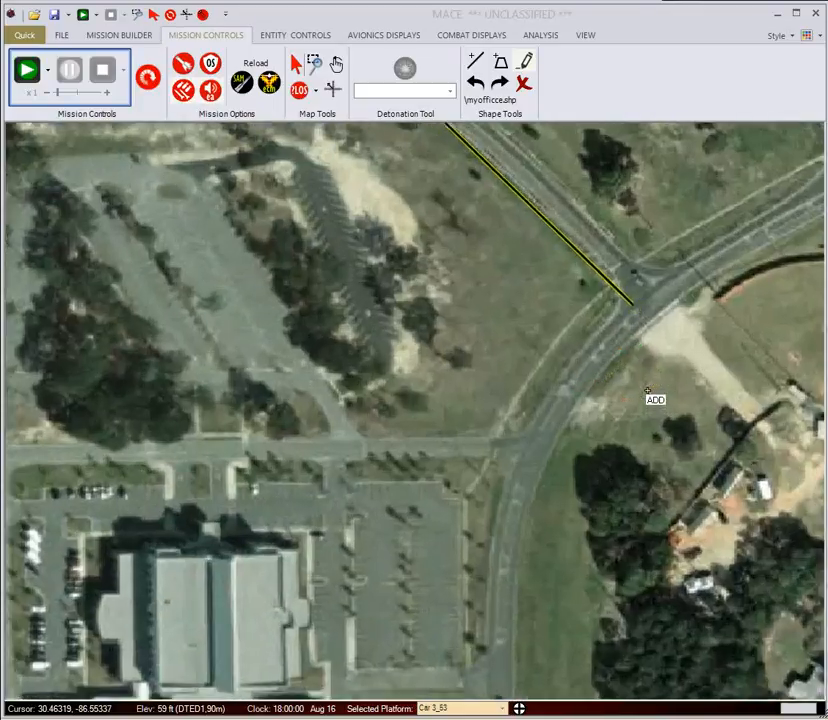
scroll(647, 392, up, 1)
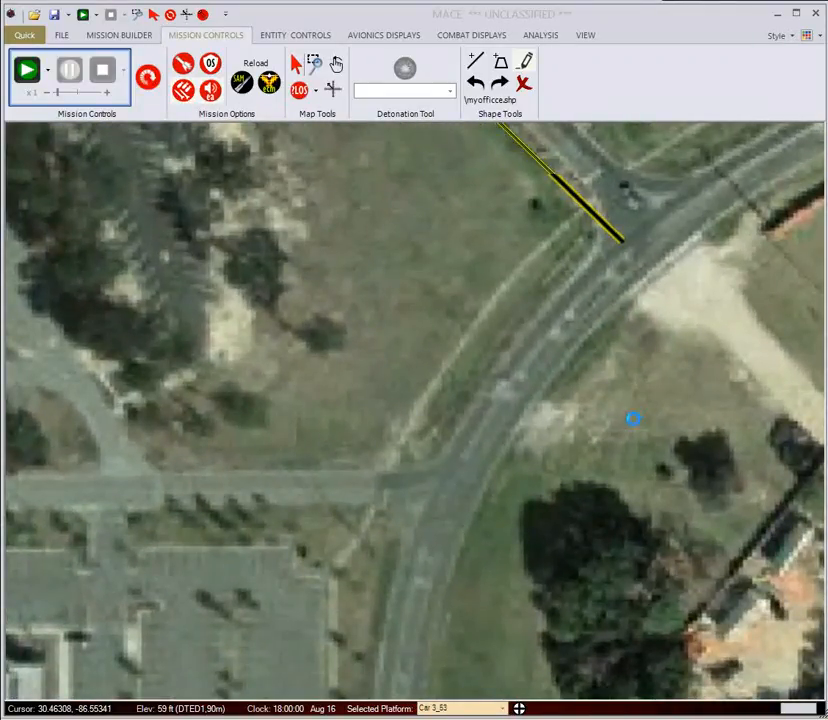
drag(616, 417, 630, 436)
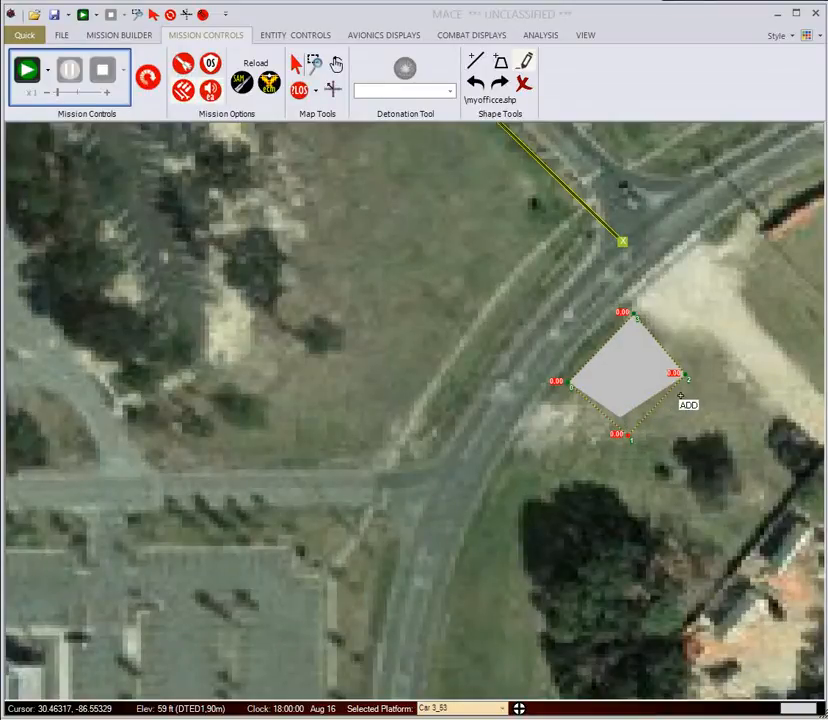
drag(697, 376, 699, 377)
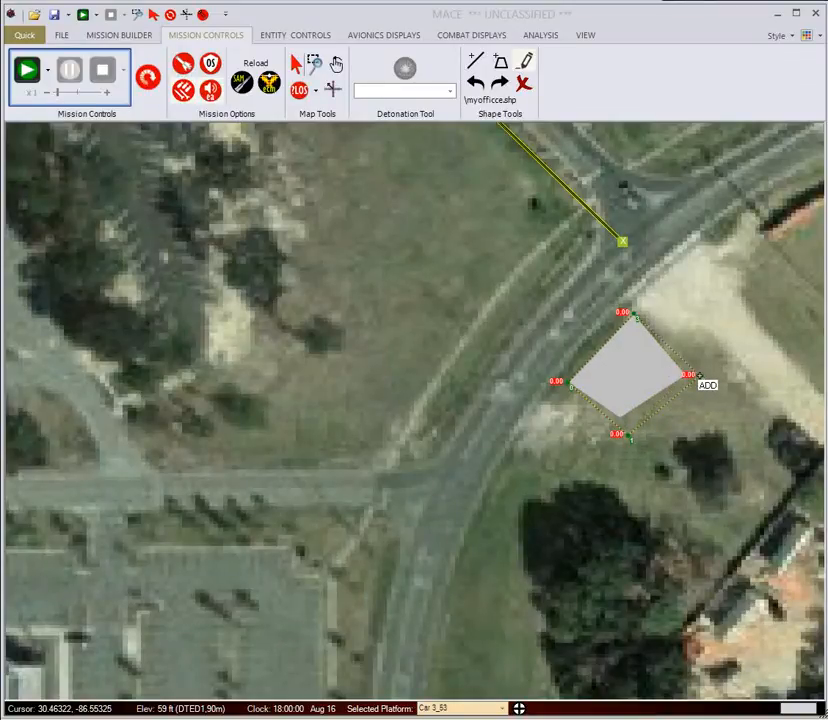
right_click(702, 352)
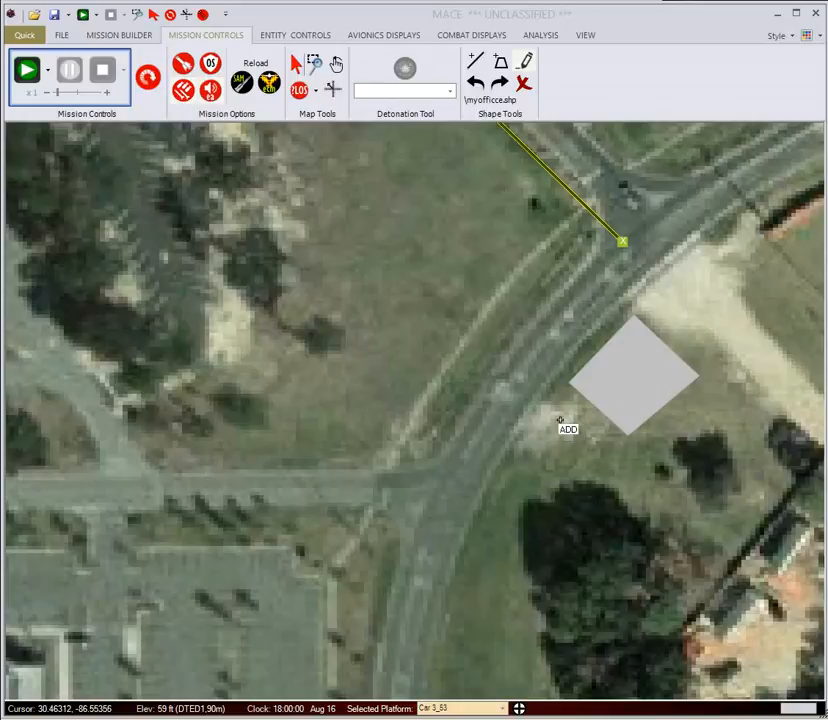
Step: Draw a second, smaller four-sided polygon southwest of the large diamond footprint, finish it, and leave edit mode
click(597, 450)
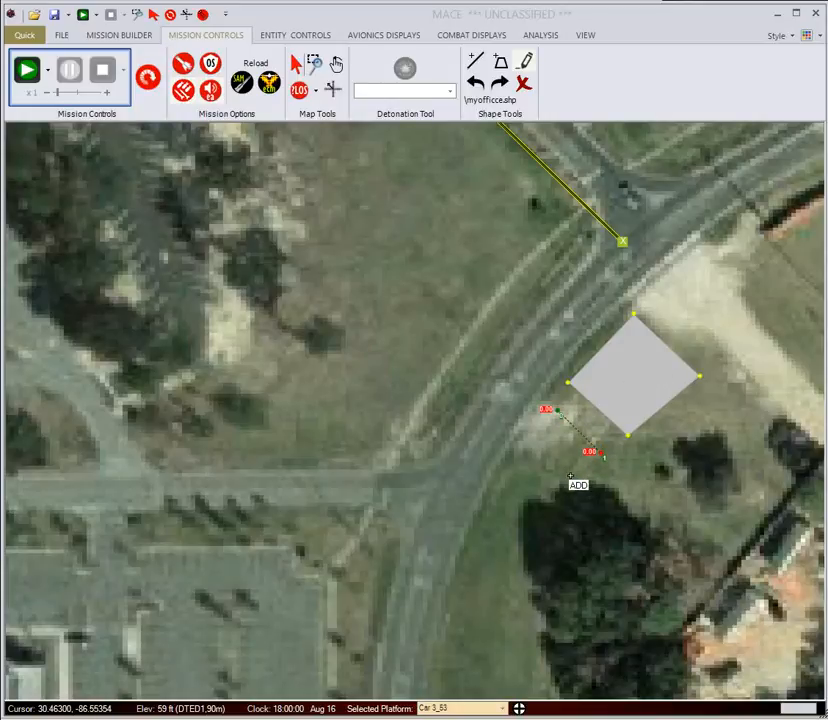
click(530, 439)
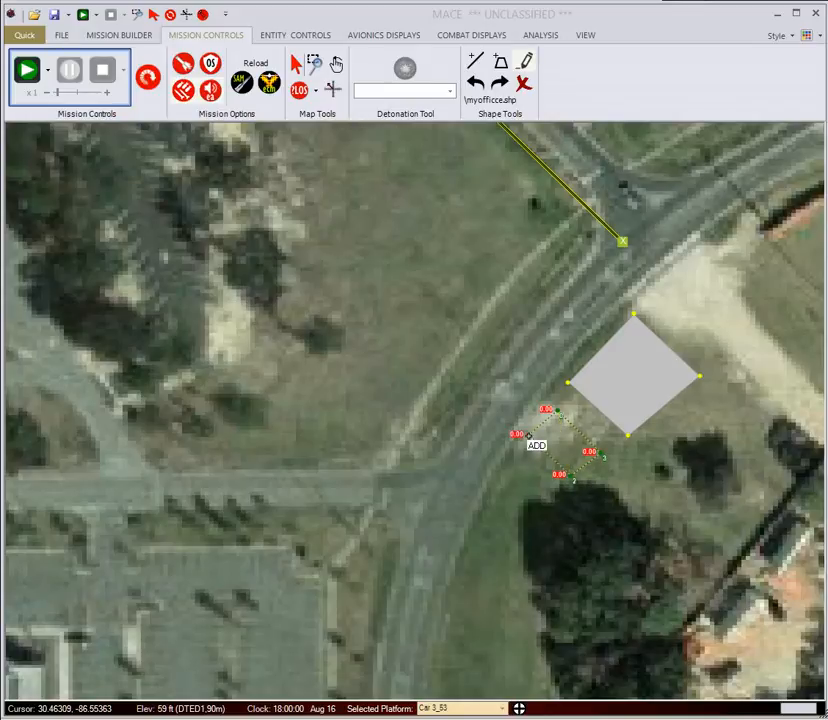
right_click(534, 383)
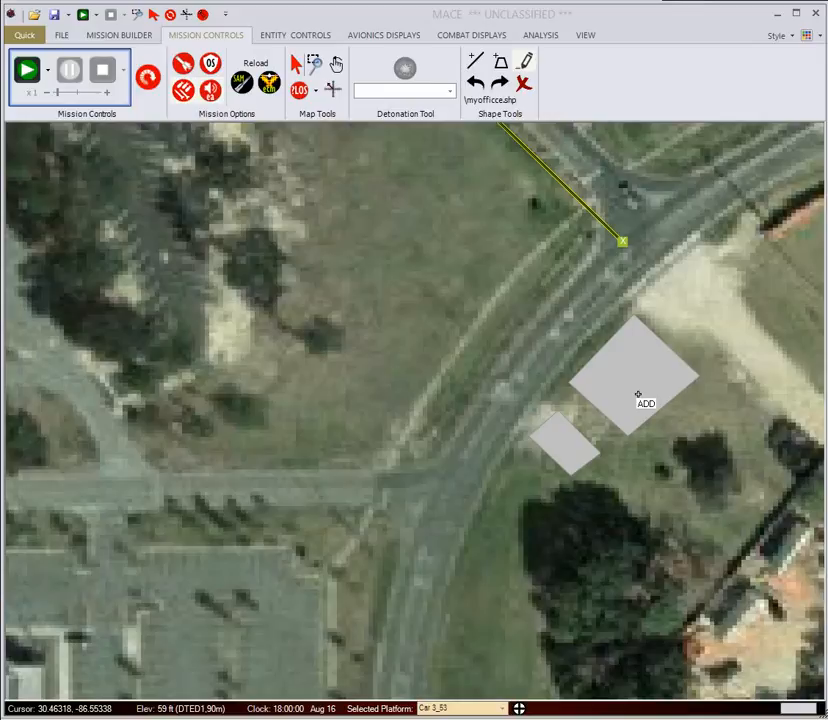
right_click(499, 329)
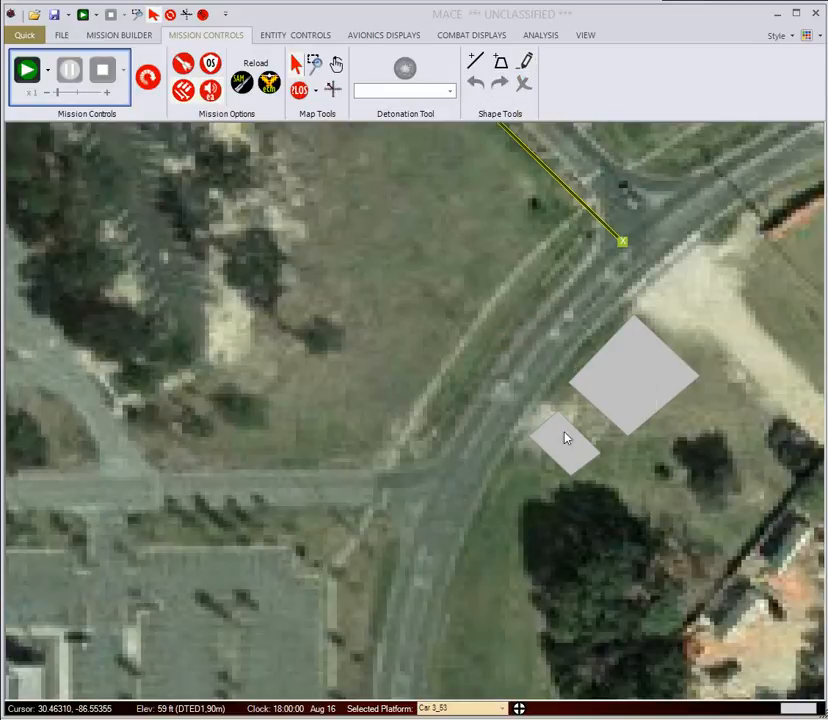
click(525, 61)
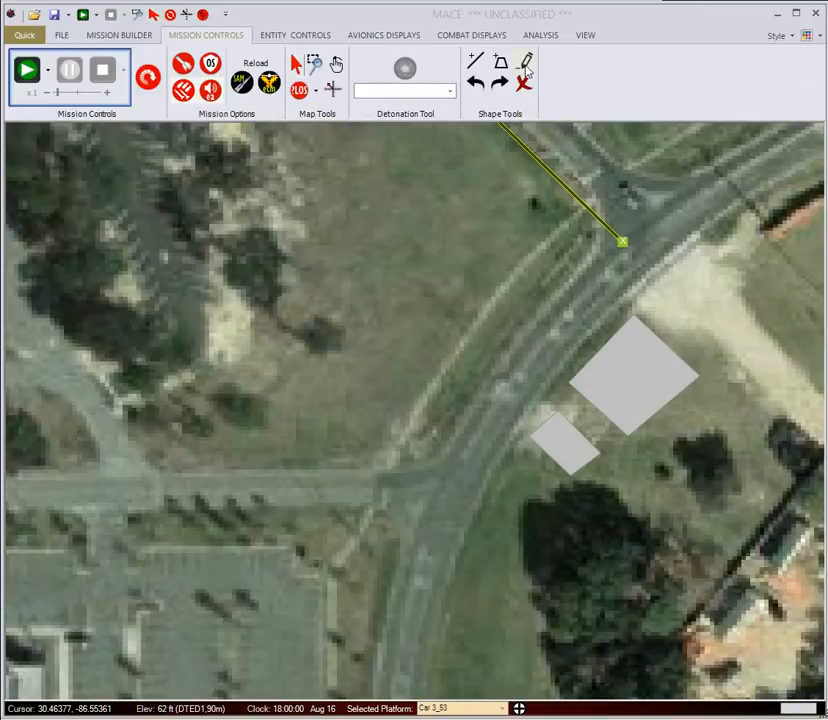
click(575, 196)
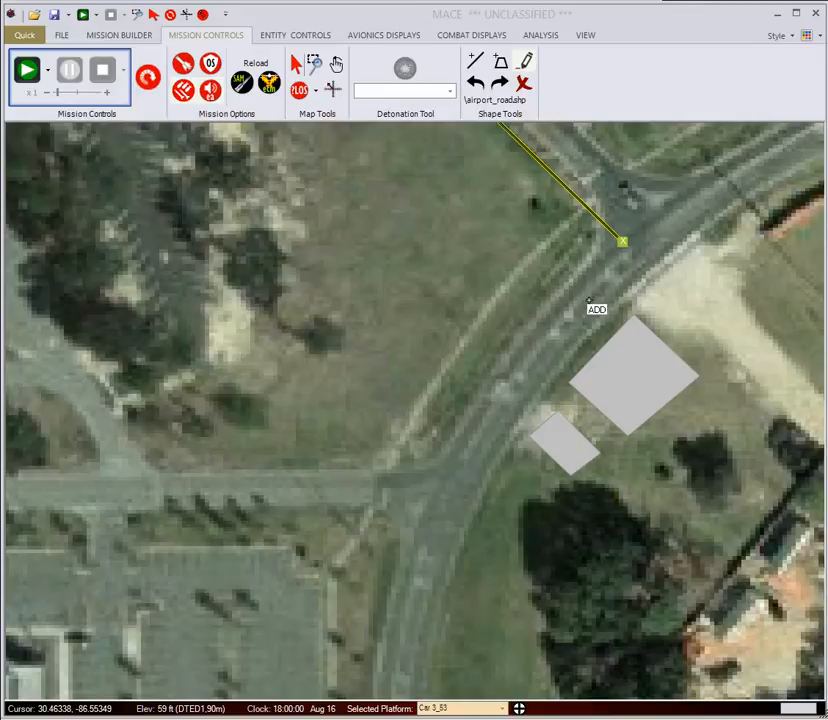
click(523, 62)
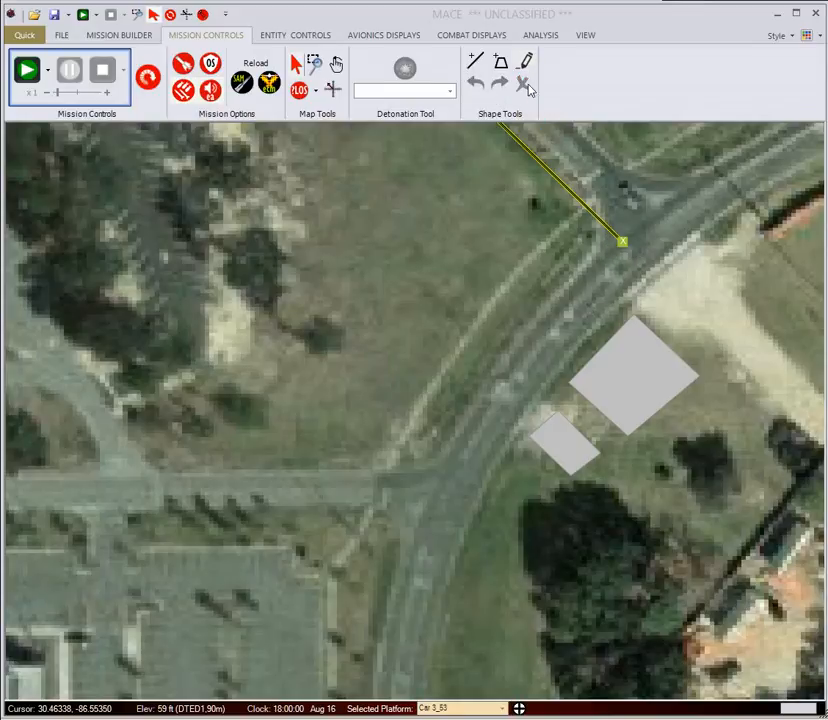
Step: Edit the myofficce.shp shapes, adding extra corners on the southeast sides of the large and small polygons, and leave edit mode
click(606, 346)
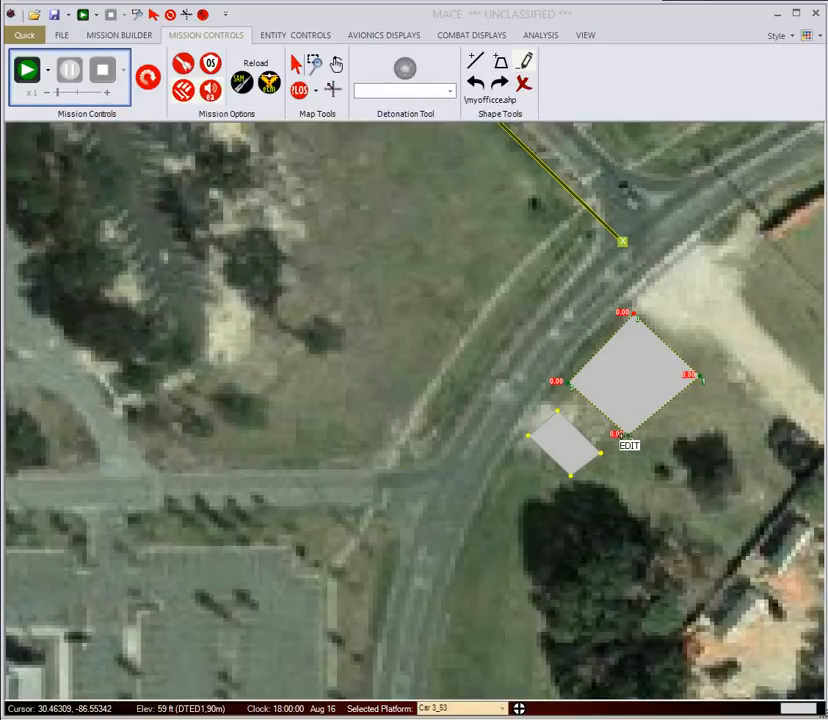
click(660, 457)
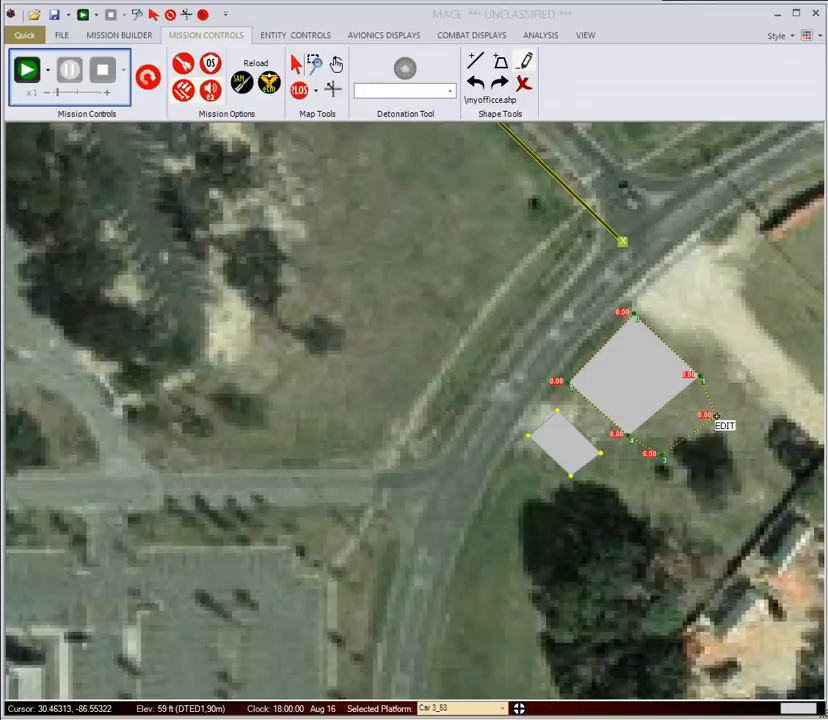
click(577, 433)
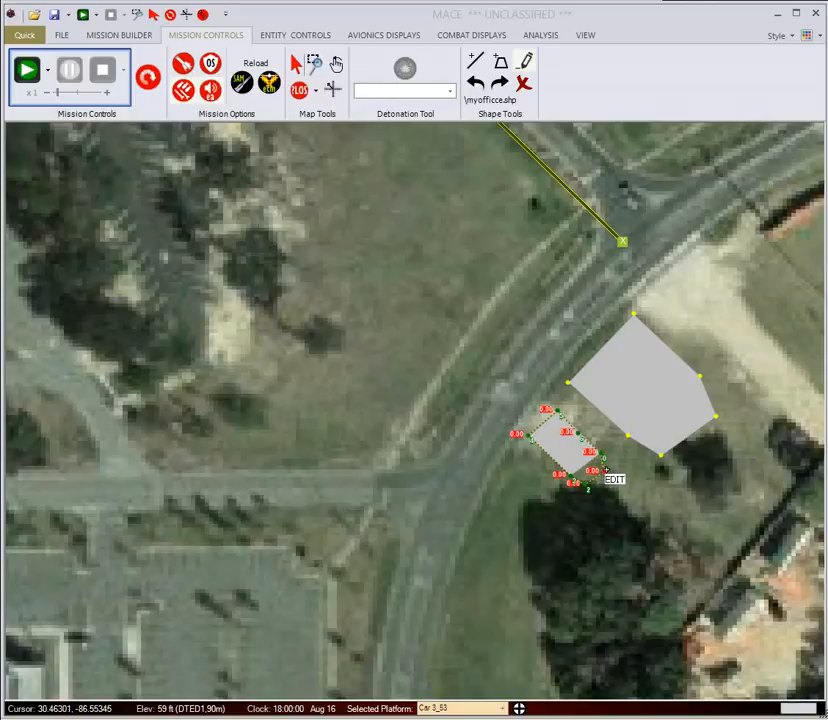
right_click(625, 454)
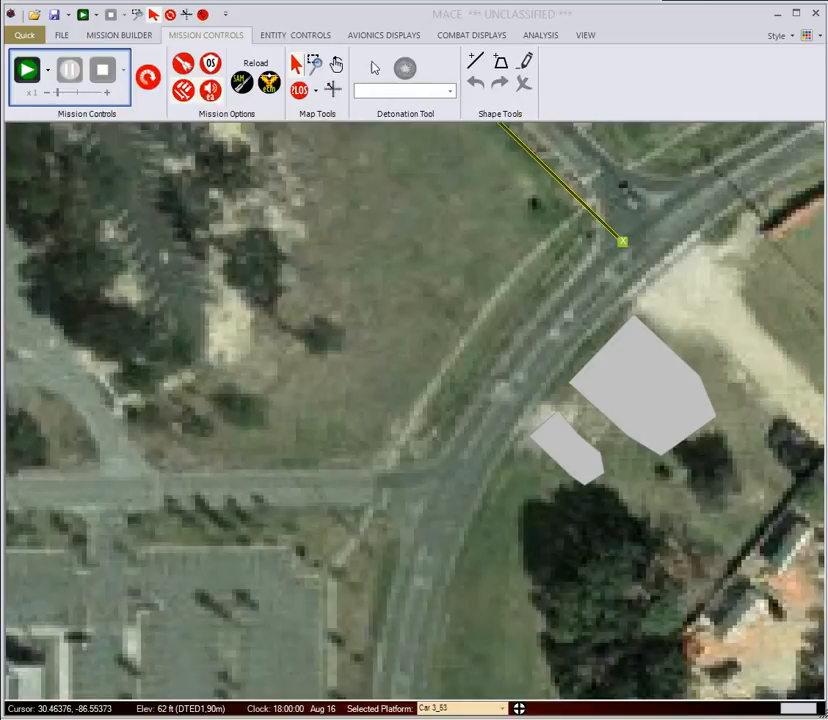
Step: In the layer info of myofficce.shp, set the area fill color to yellow and apply it
click(588, 37)
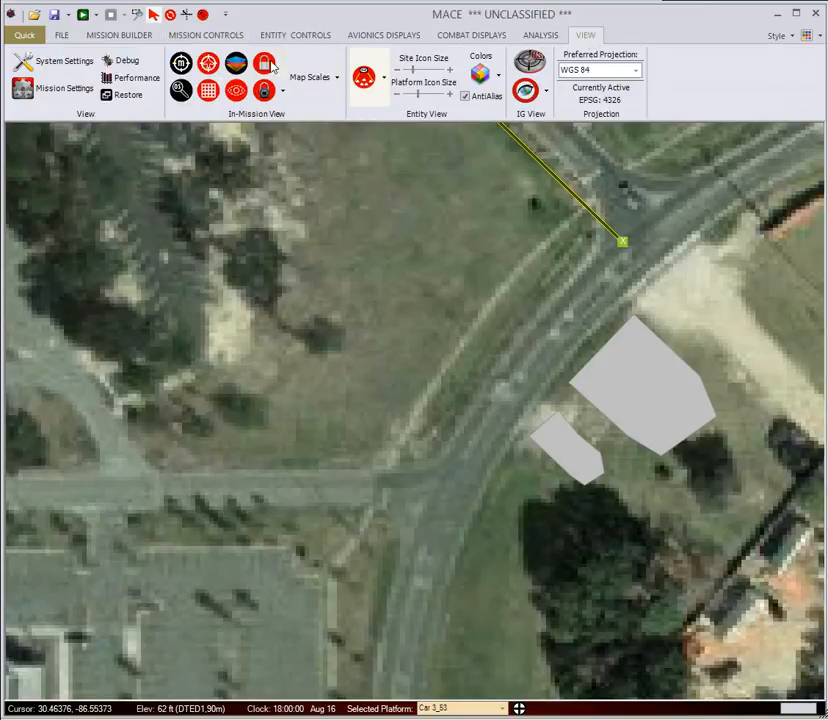
click(268, 65)
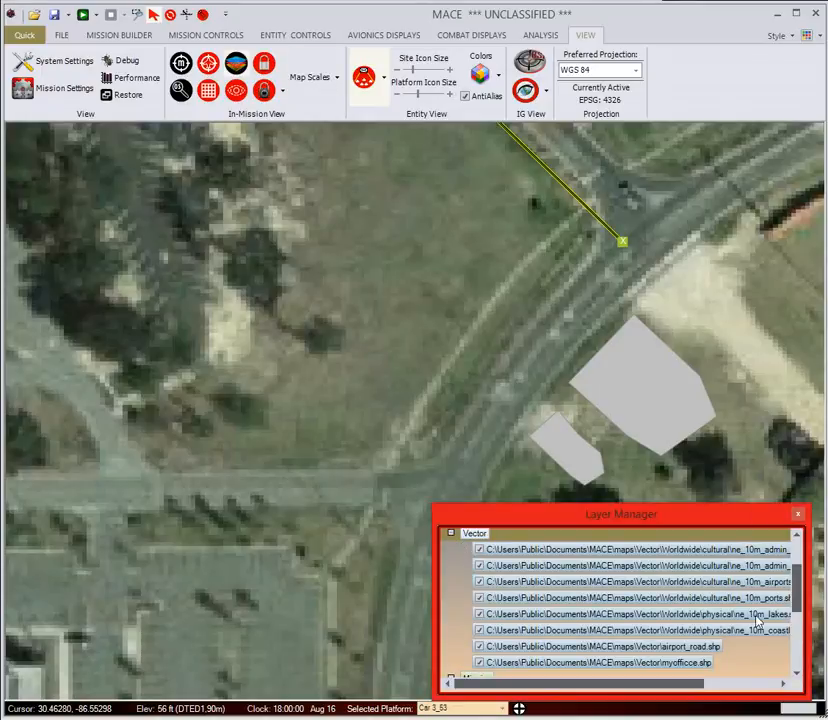
right_click(673, 668)
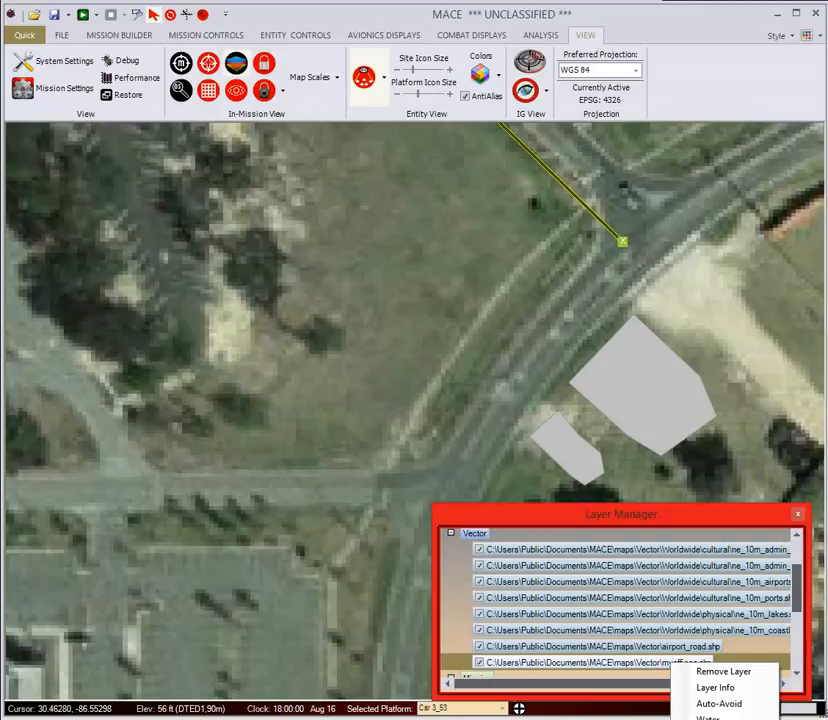
click(715, 688)
drag(759, 375, 133, 391)
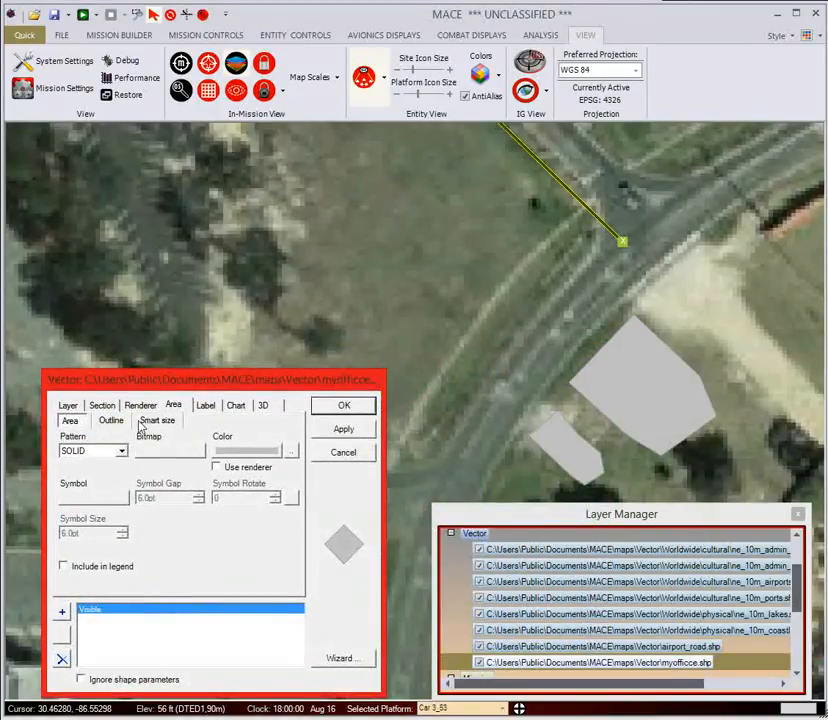
click(236, 452)
drag(705, 248, 304, 172)
click(312, 221)
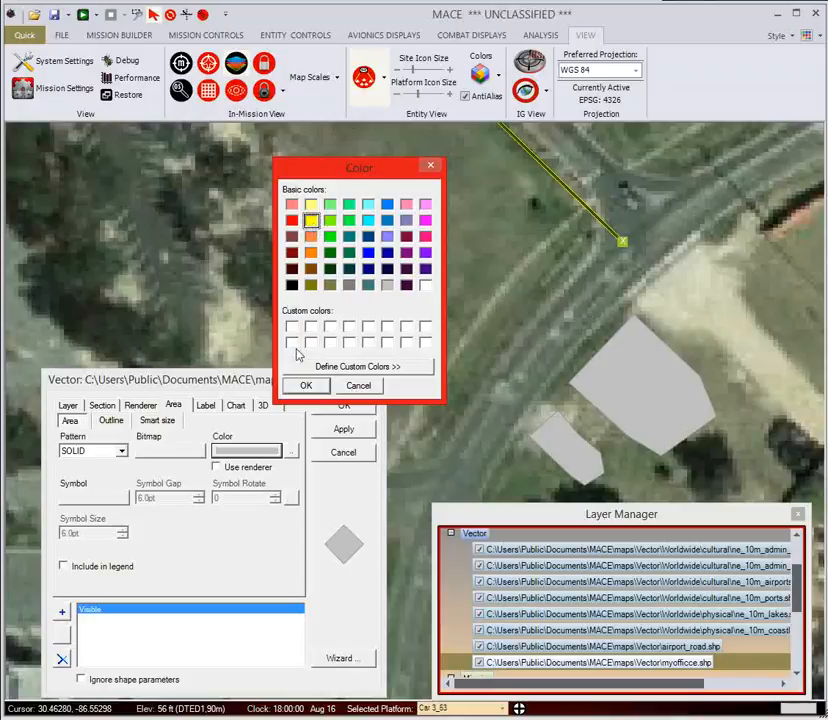
click(306, 387)
click(333, 429)
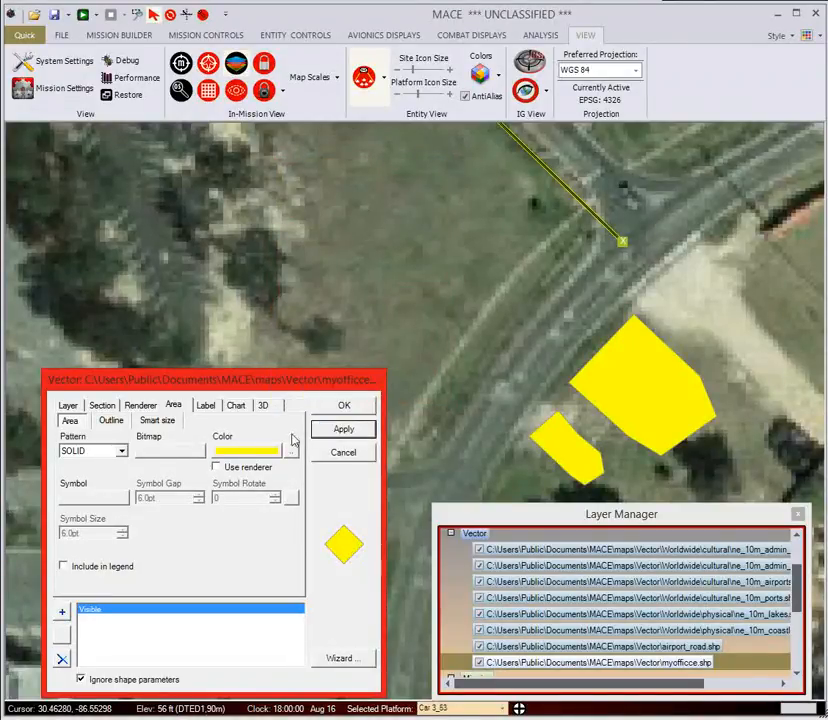
Step: Set the myofficce.shp area pattern to TRANSPARENT, give the outline a light yellow color, and accept the changes
click(122, 452)
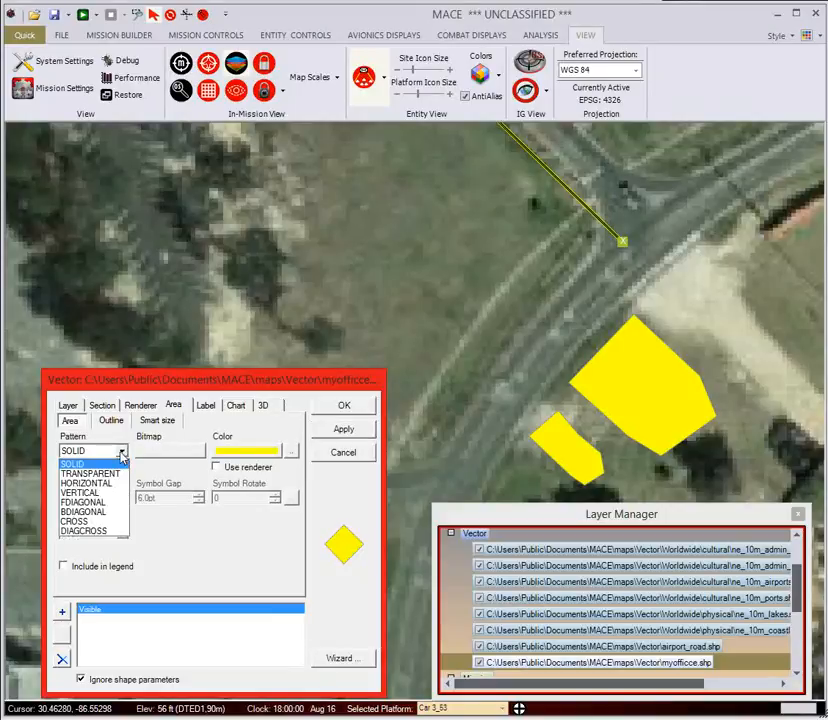
click(90, 476)
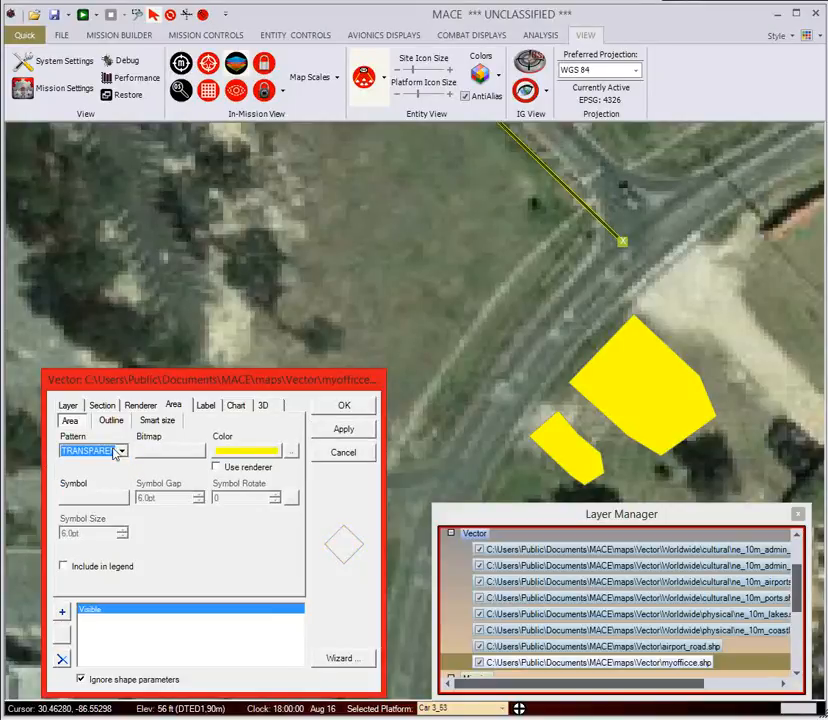
click(112, 421)
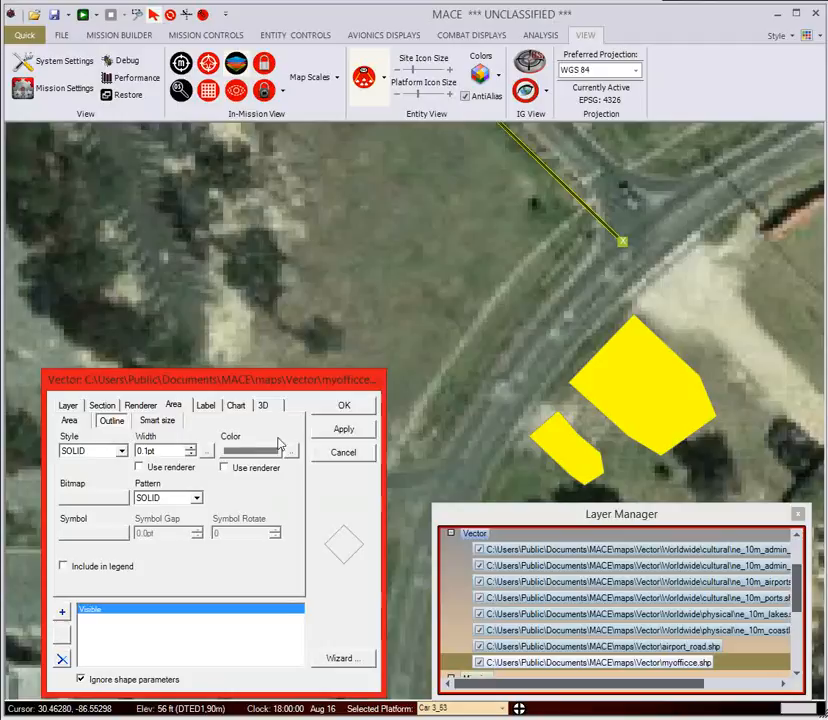
drag(826, 186, 353, 151)
click(311, 188)
click(302, 368)
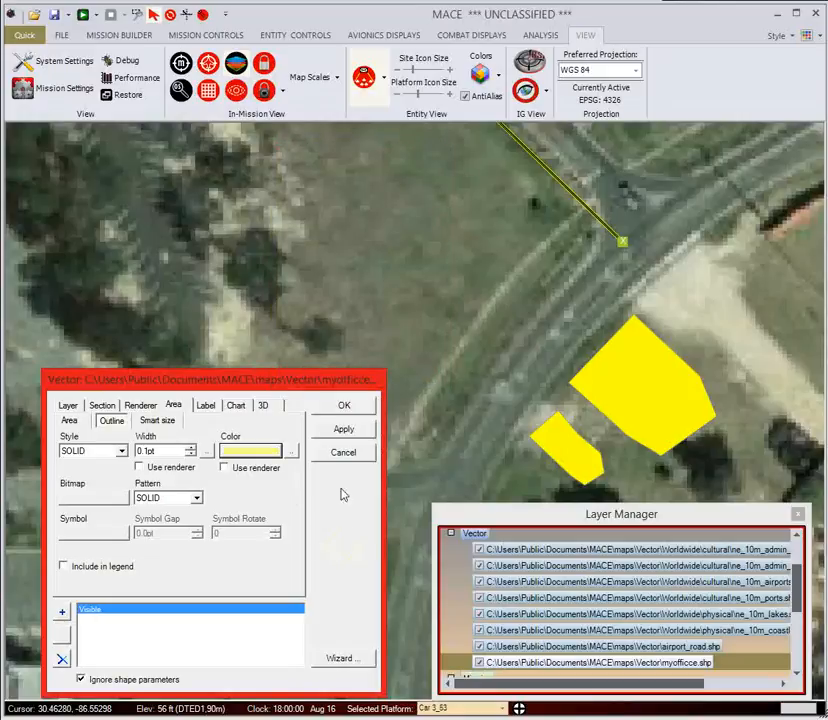
click(349, 434)
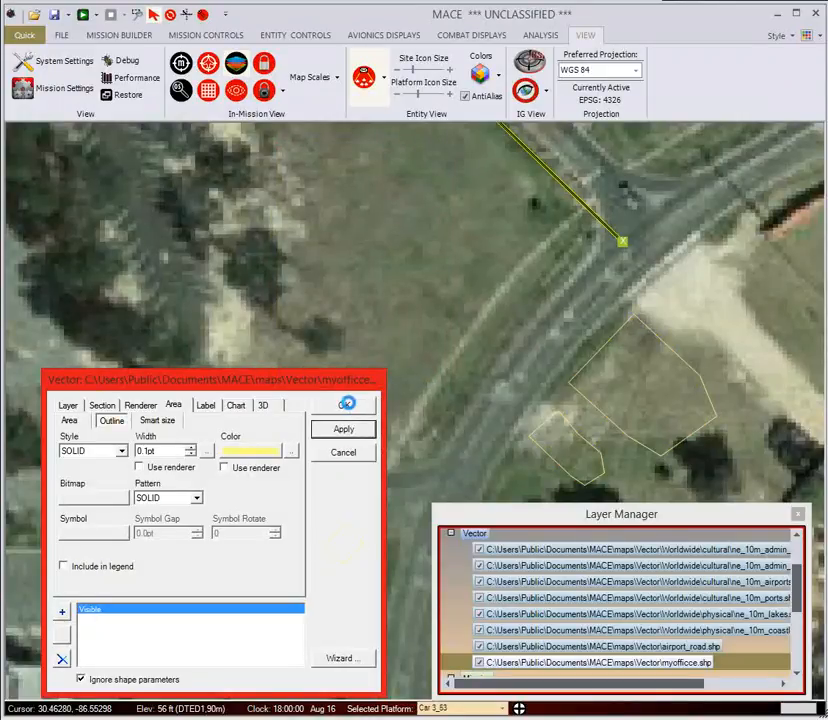
click(345, 403)
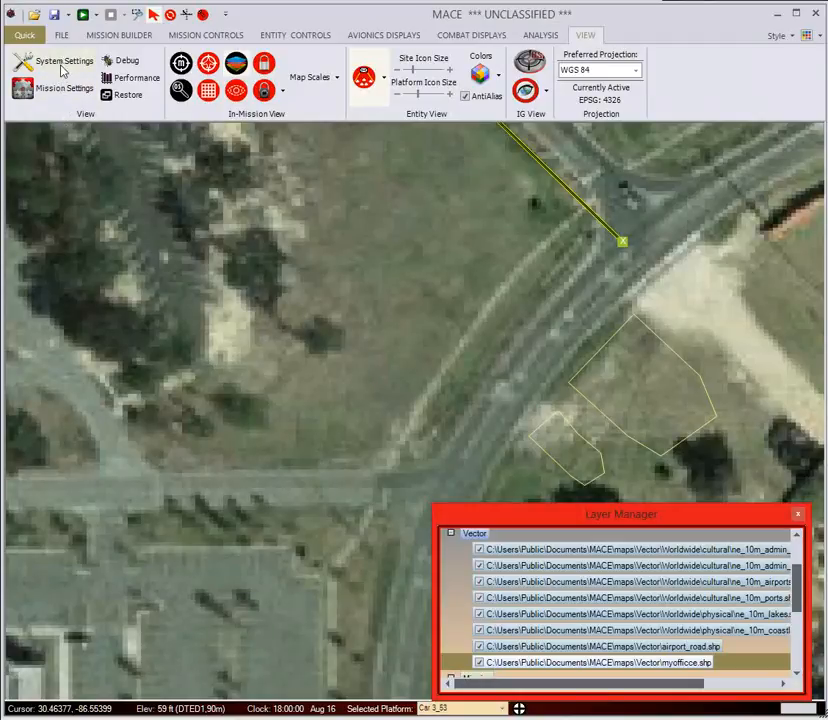
Step: Set the outline width of the myofficce.shp layer to 3.1pt, accept it, and close the Layer Manager
click(237, 65)
click(237, 65)
right_click(661, 671)
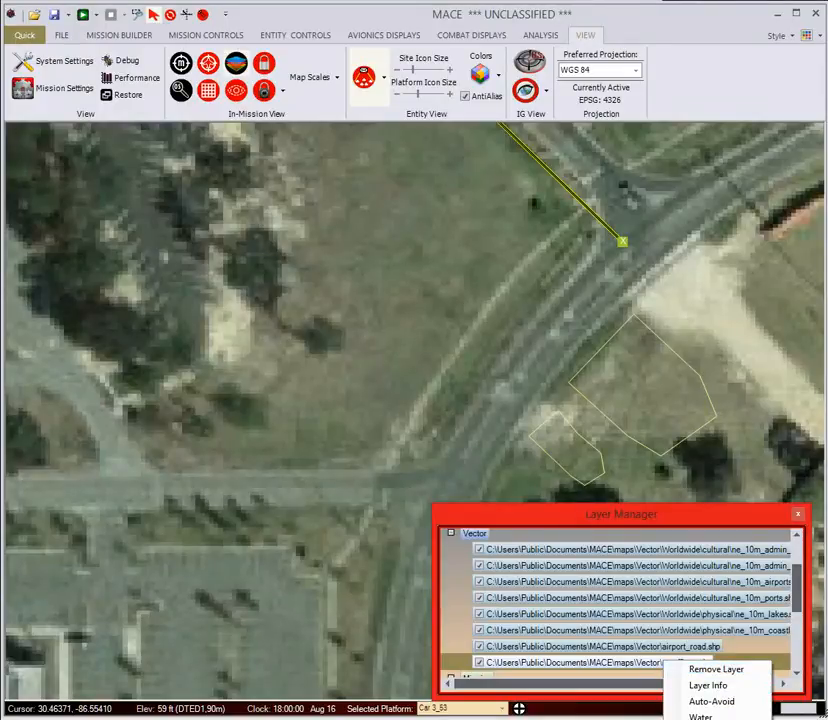
click(642, 712)
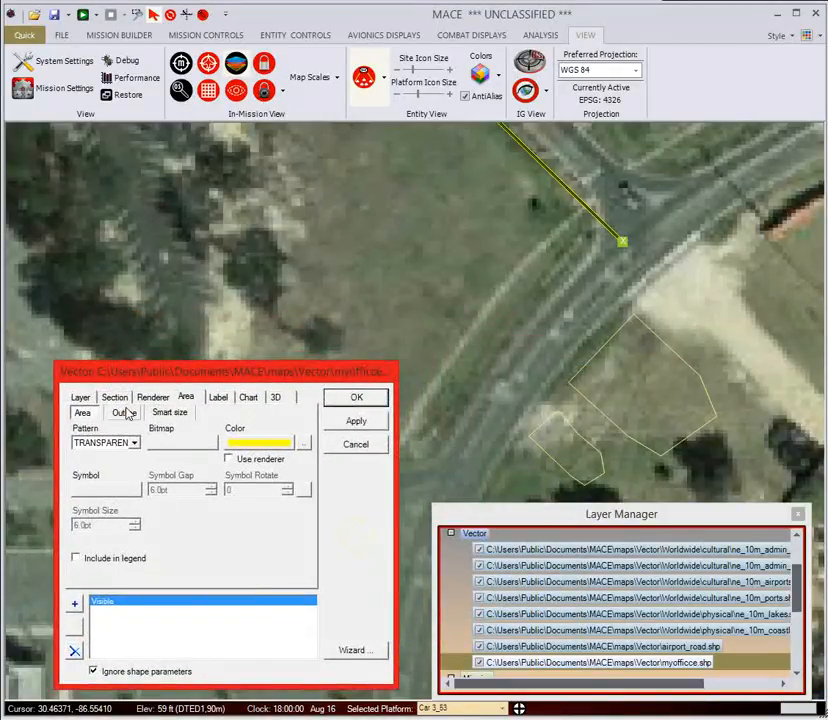
click(124, 413)
drag(163, 447, 128, 450)
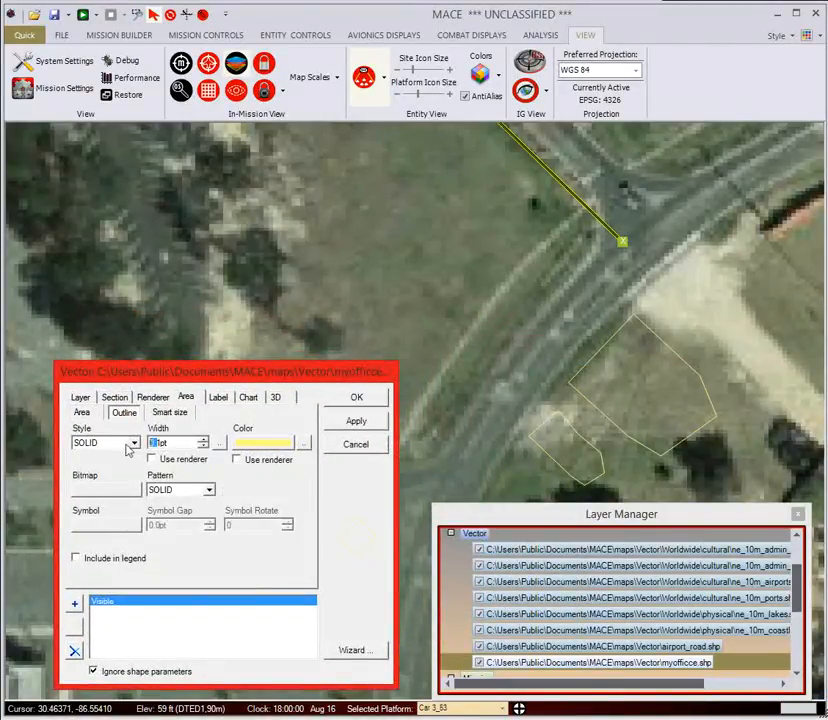
text(3.)
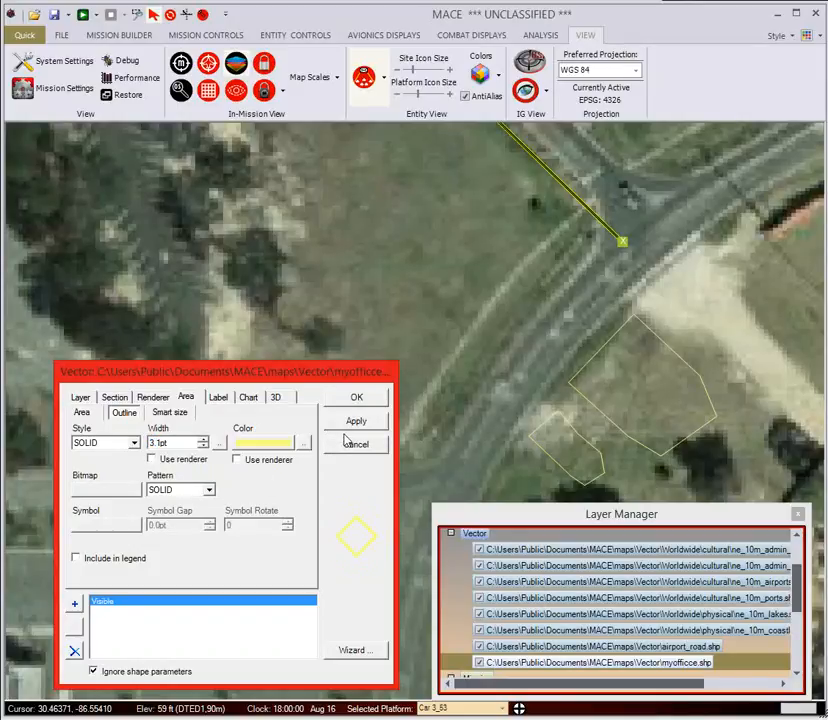
click(367, 420)
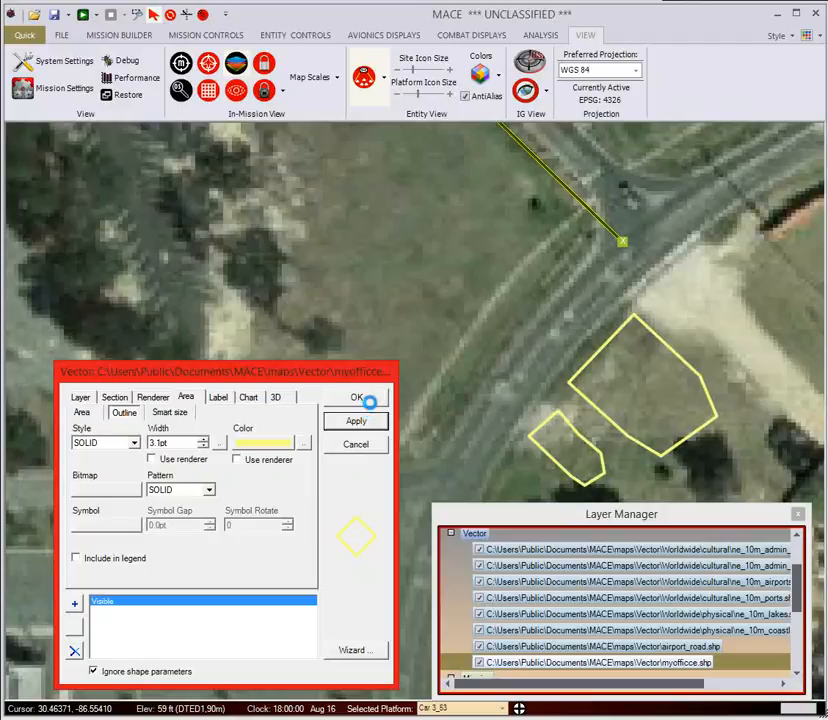
click(362, 398)
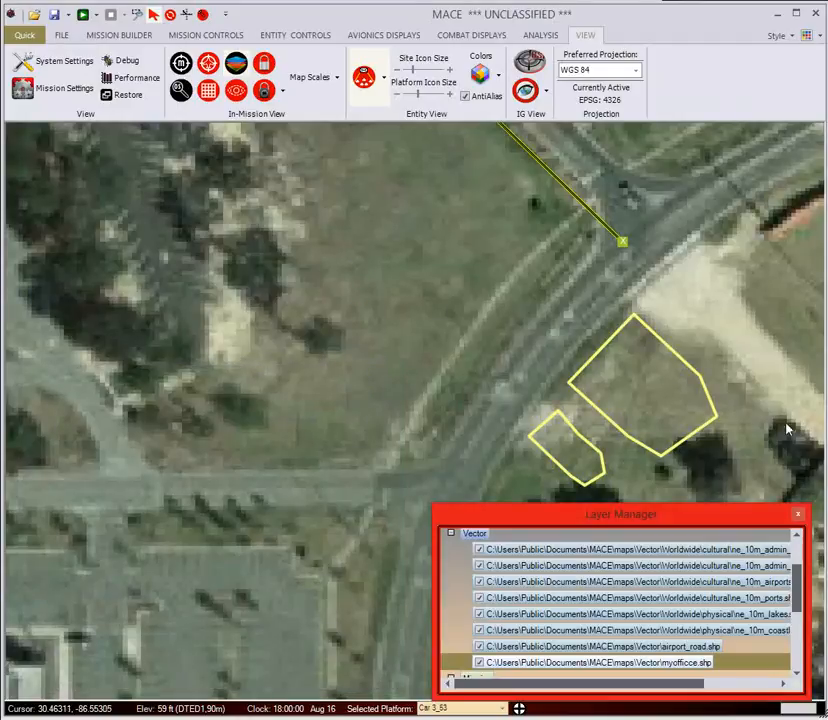
click(799, 516)
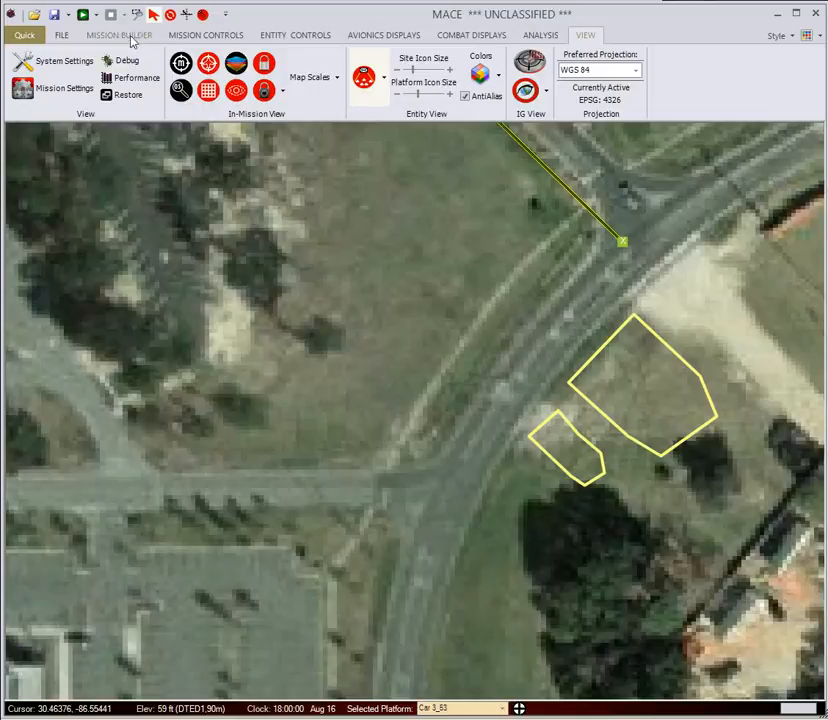
Step: Mark the myofficce.shp vector layer as Auto-Avoid in the Layer Manager
drag(520, 560, 331, 371)
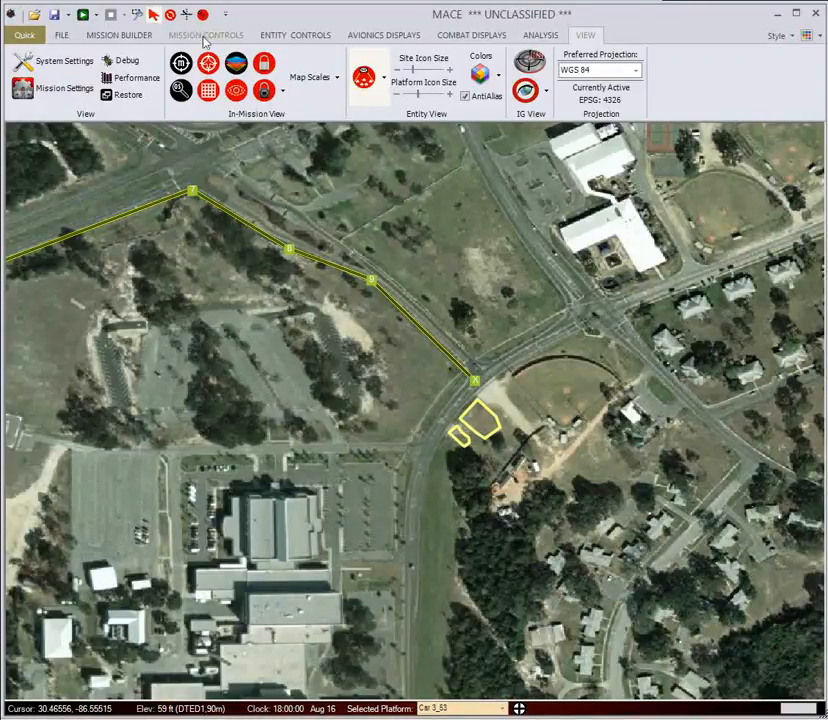
click(246, 63)
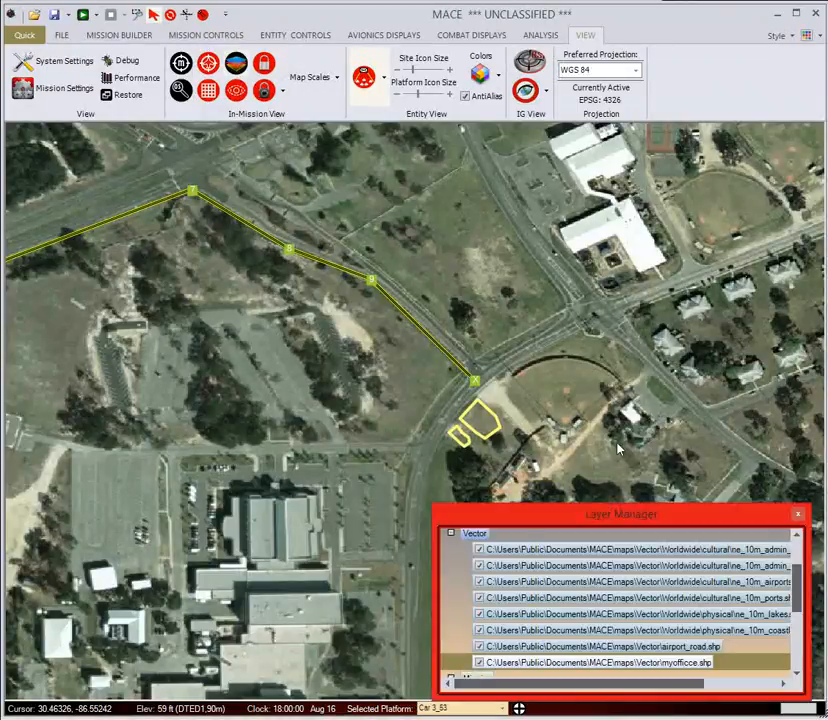
scroll(700, 630, down, 2)
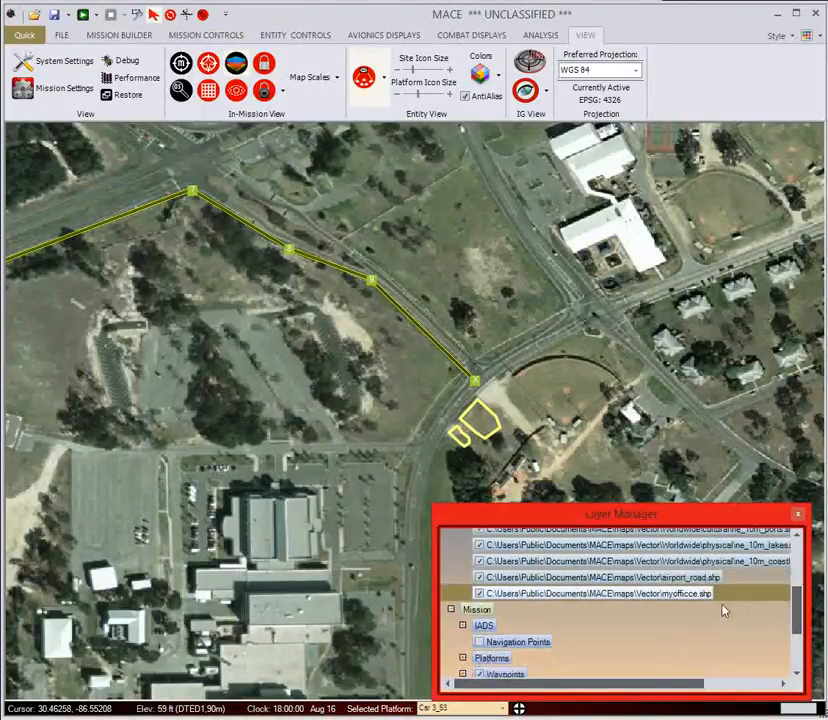
right_click(677, 598)
click(690, 636)
Step: Place a Civilian9(m) human platform on the grass southwest of the small building polygon
click(137, 15)
drag(402, 365, 543, 483)
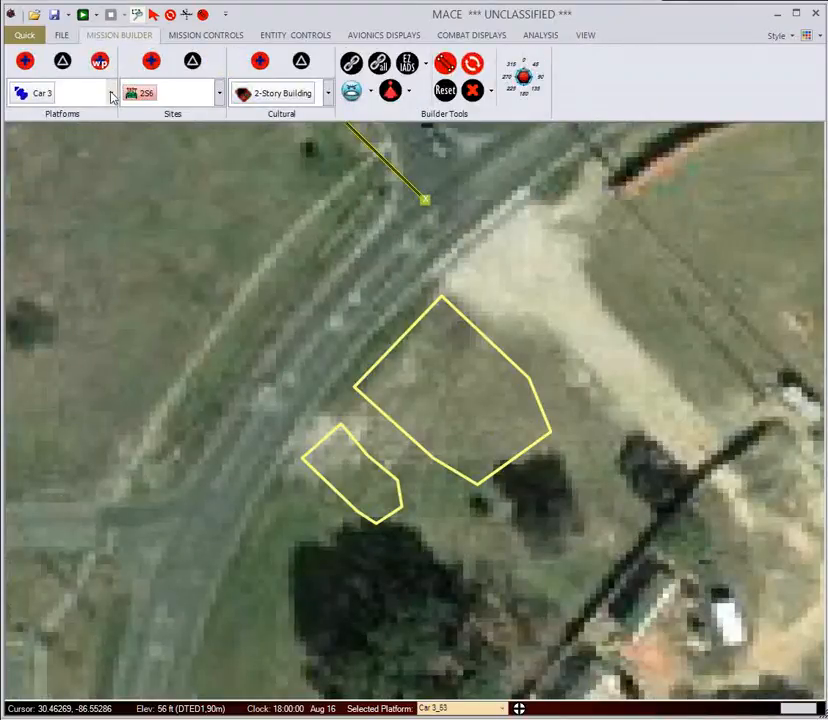
click(110, 93)
drag(148, 210, 118, 140)
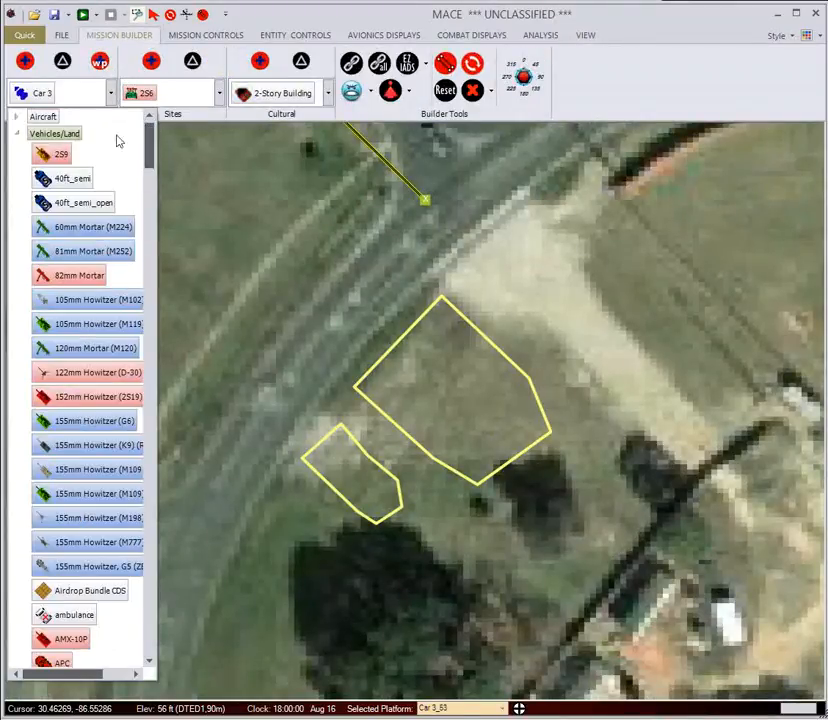
click(16, 134)
click(16, 151)
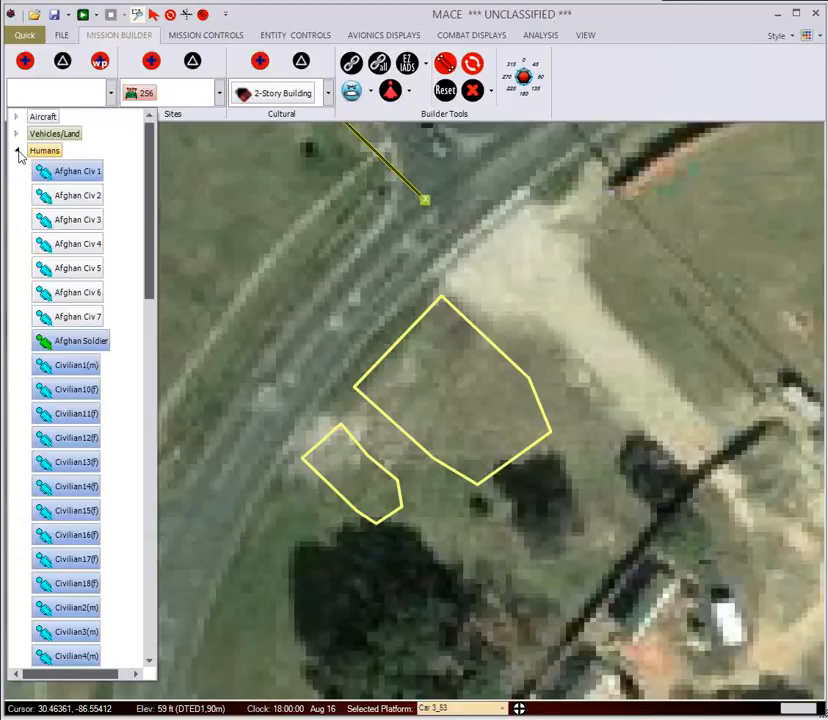
drag(140, 190, 146, 364)
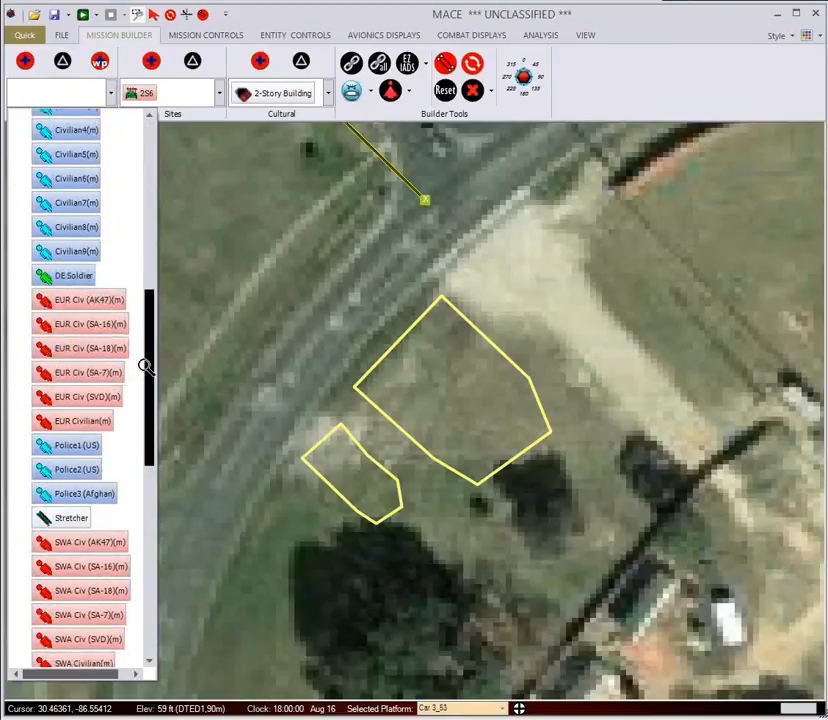
click(70, 249)
click(26, 63)
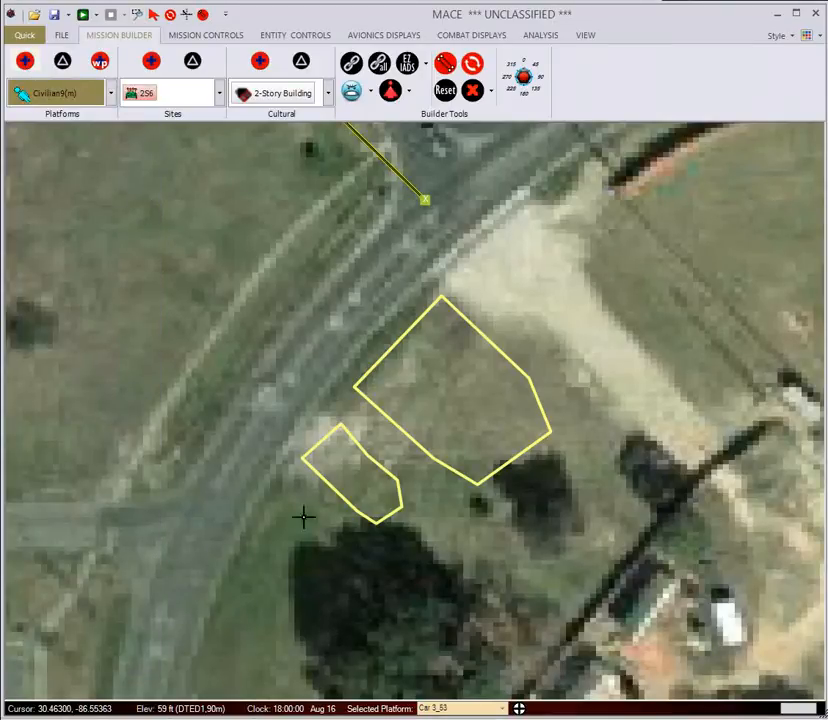
click(251, 592)
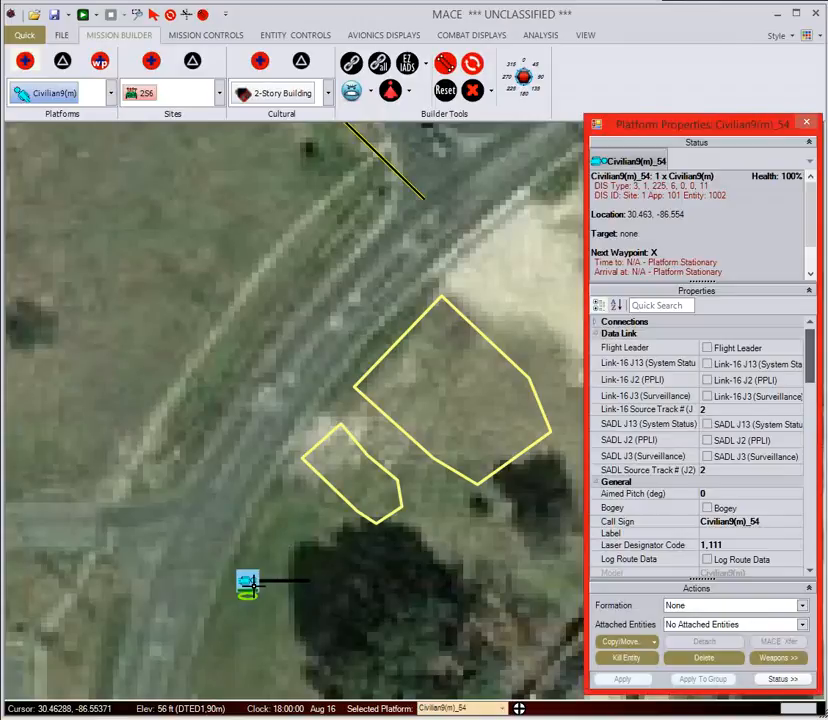
Step: Close the platform properties and direct the Civilian9(m) to a destination on the sandy ground just northeast of the large building polygon
click(808, 128)
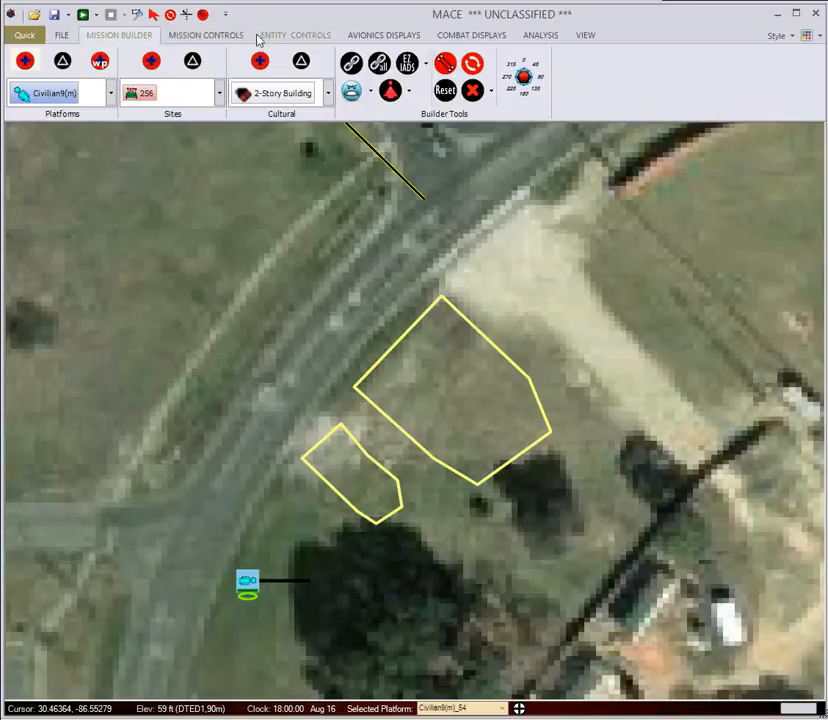
click(262, 36)
click(279, 90)
click(563, 284)
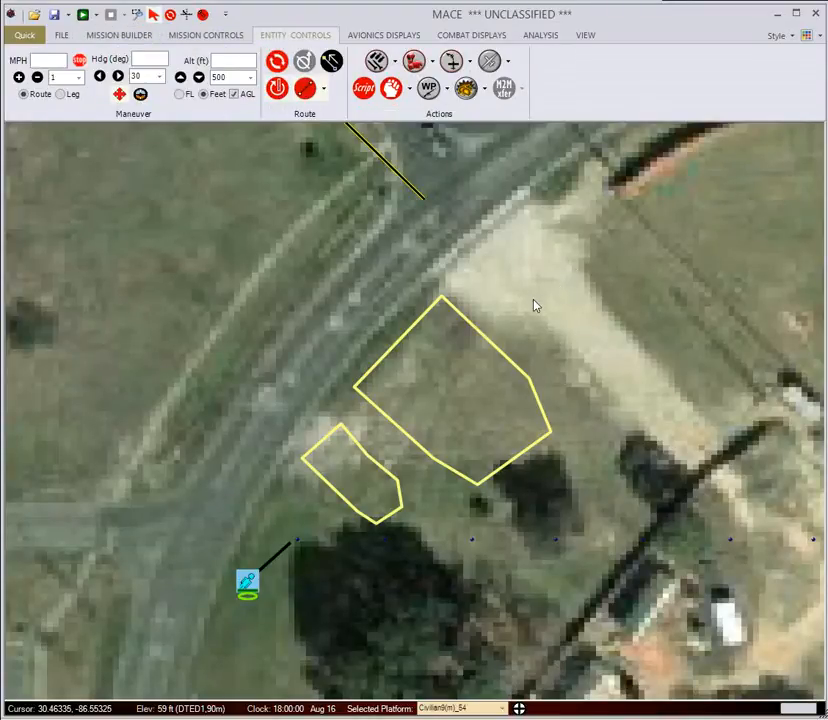
click(535, 306)
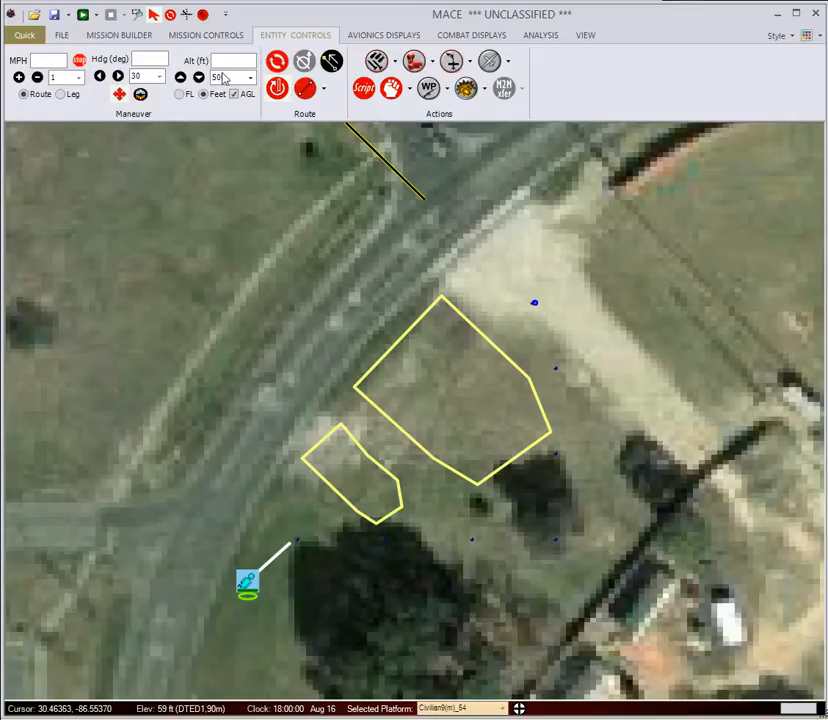
Step: Zoom the map out from the building polygons and bring the western end of the road line into view
click(137, 15)
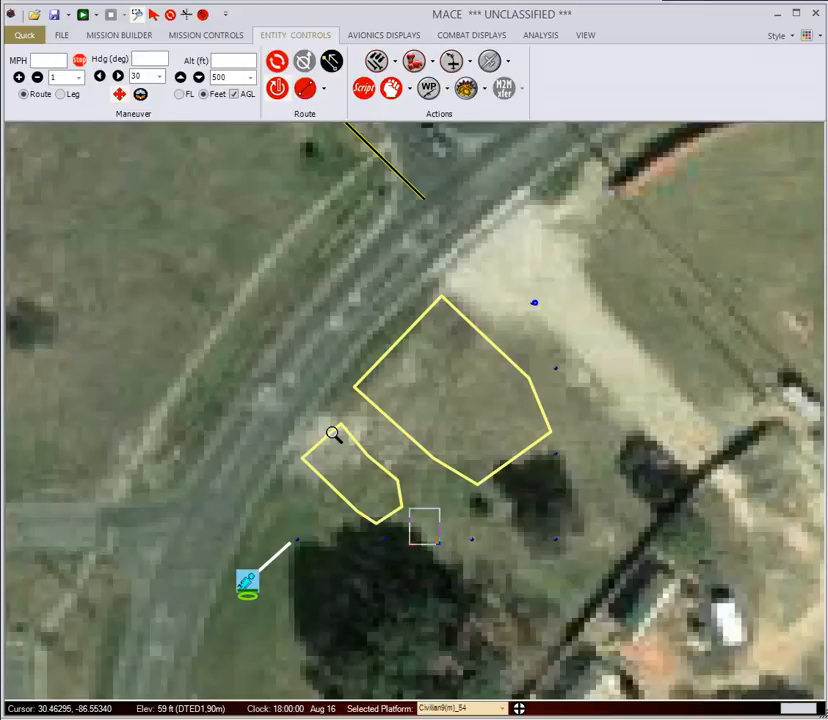
drag(440, 545, 332, 432)
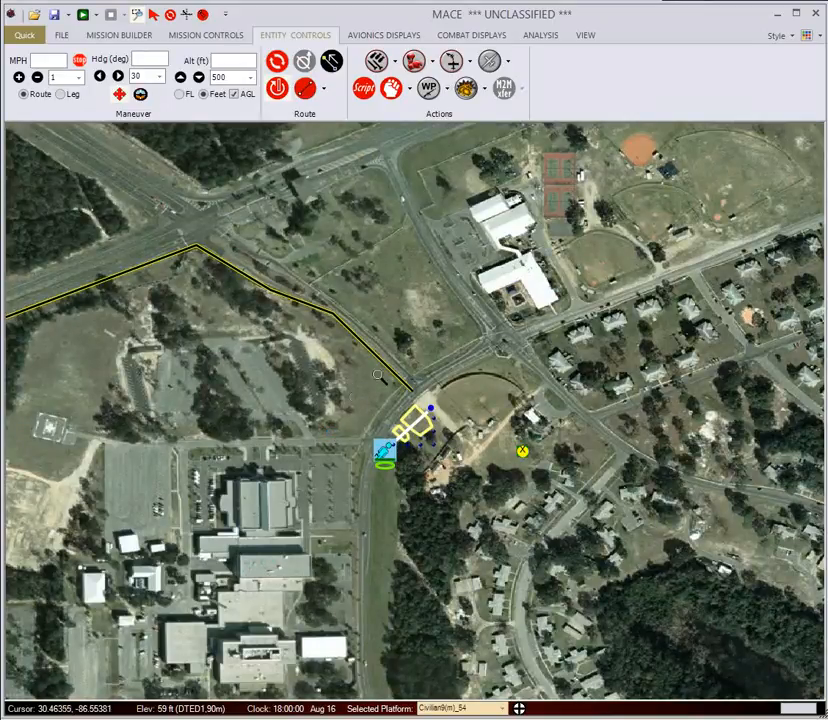
key(Escape)
drag(217, 378, 413, 392)
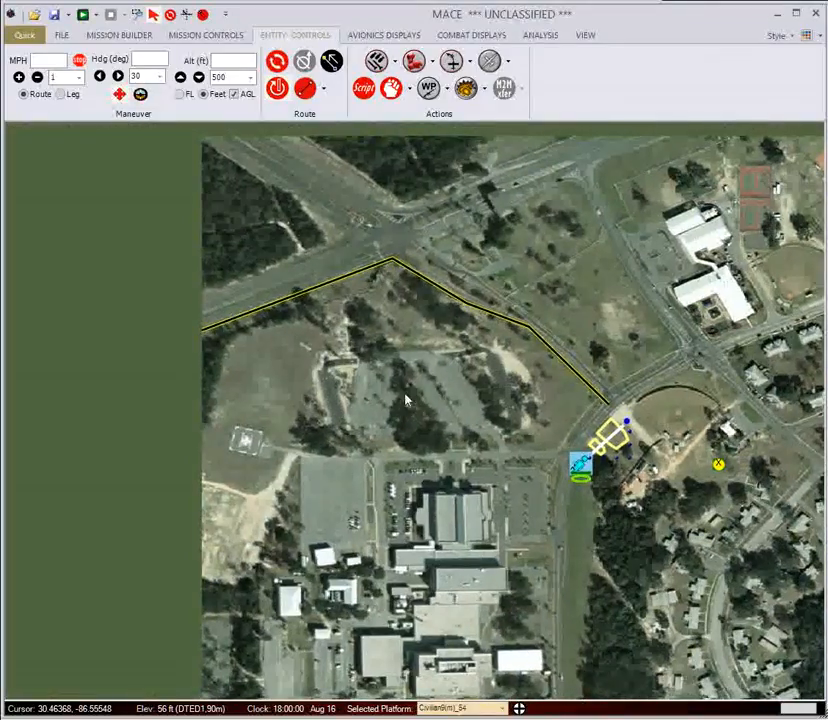